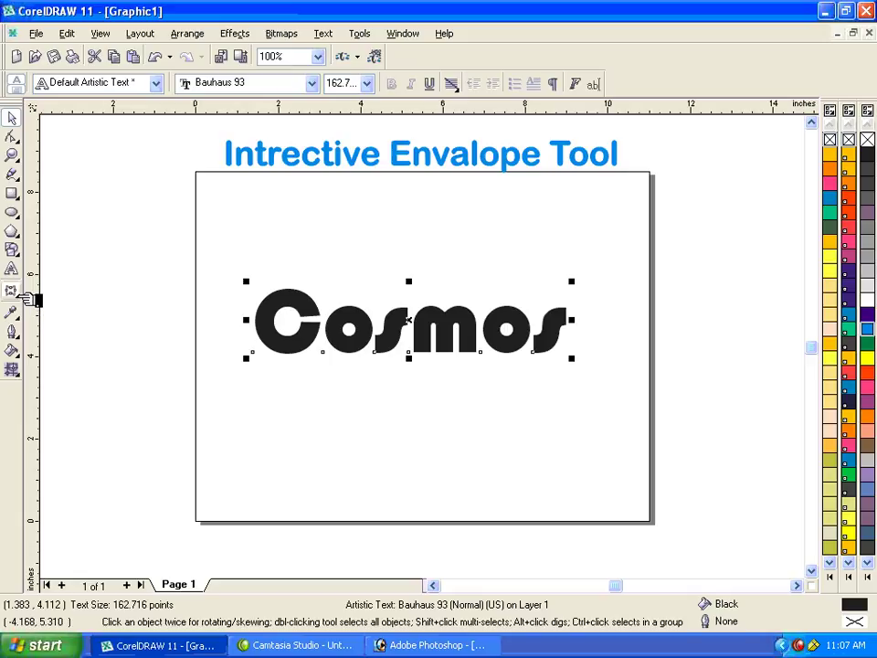
Try an interactive envelope on the Cosmos text, raising the middle nodes of its upper and lower edges into an arch.
click(12, 290)
click(104, 299)
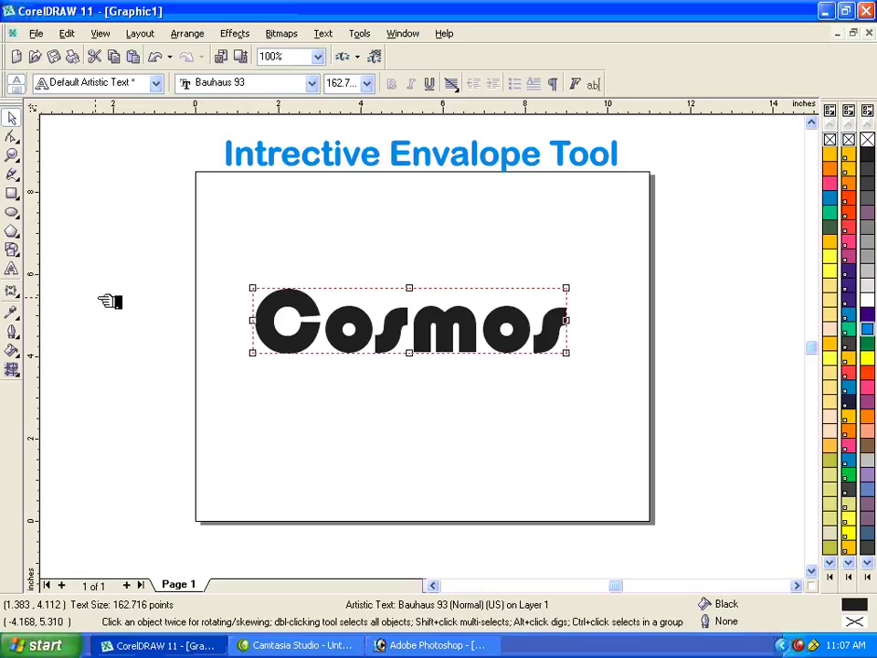
drag(417, 288, 420, 207)
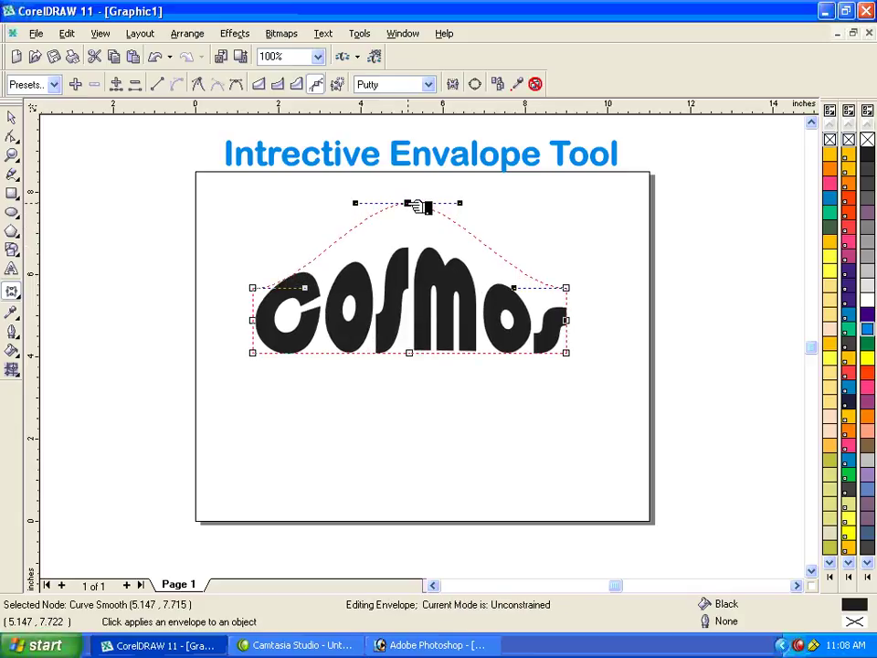
click(422, 368)
click(409, 353)
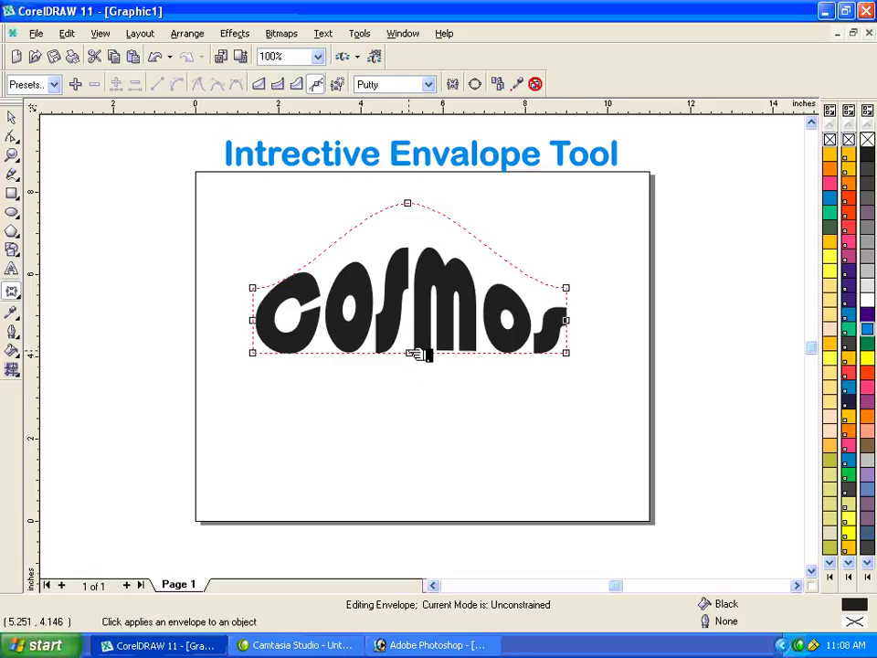
mouse_move(409, 354)
mouse_down()
mouse_move(420, 392)
mouse_move(416, 340)
mouse_up()
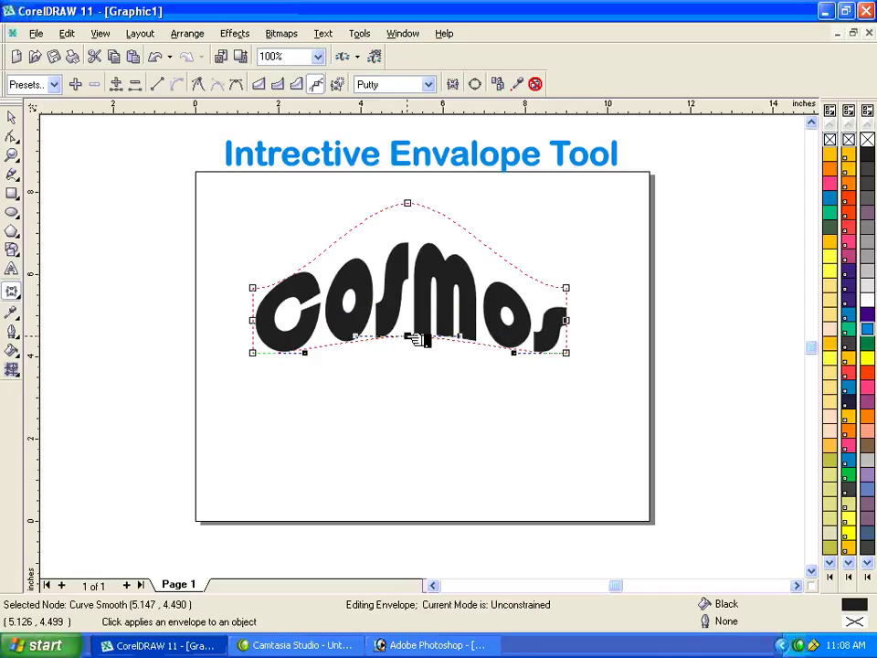
Undo the freehand envelope edits on the Cosmos text.
key(ctrl+z)
key(ctrl+z)
key(ctrl+z)
key(ctrl+z)
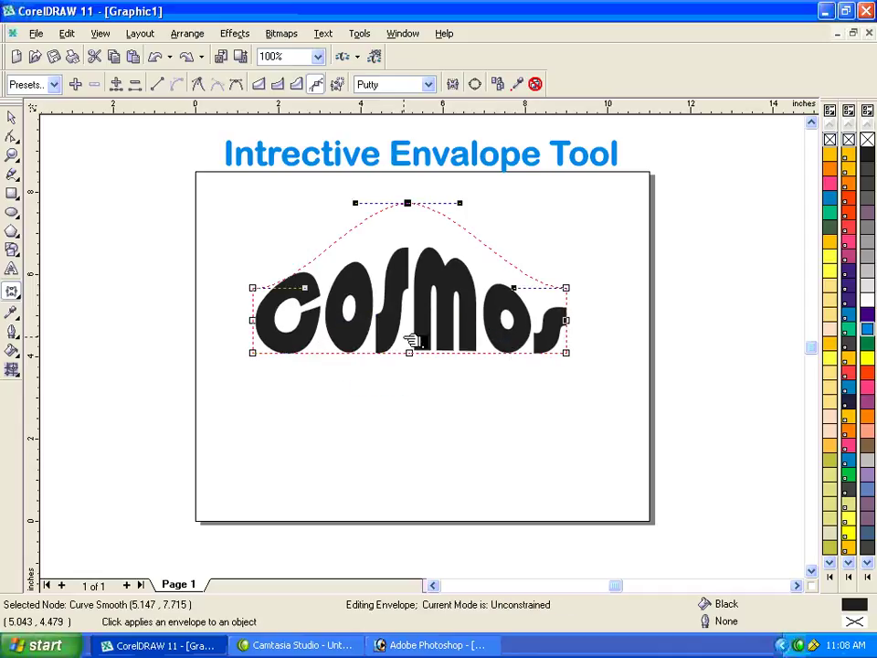
key(ctrl+z)
key(ctrl+z)
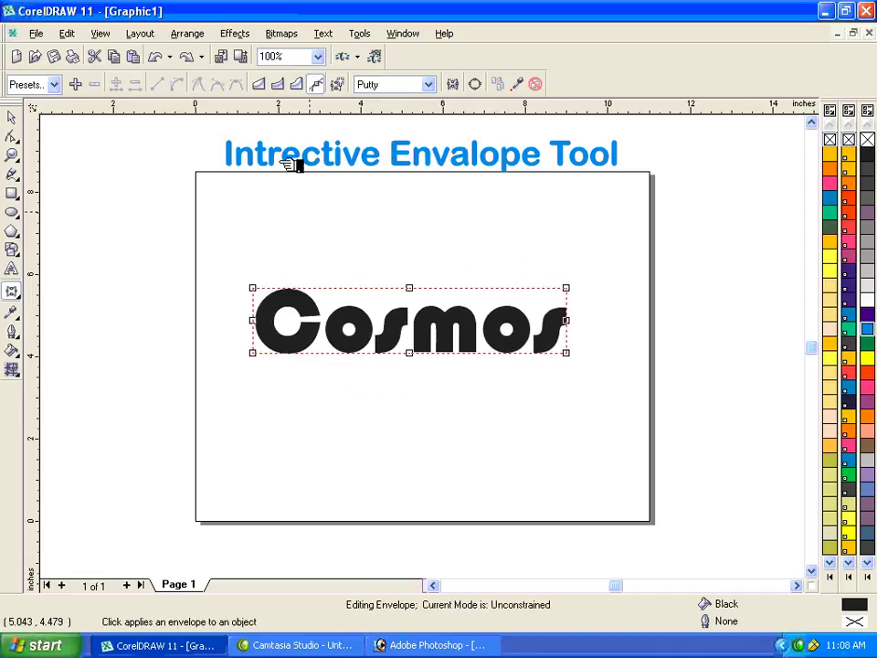
Open the Envelope effect settings and load the preset envelope shapes for the Cosmos text.
click(239, 34)
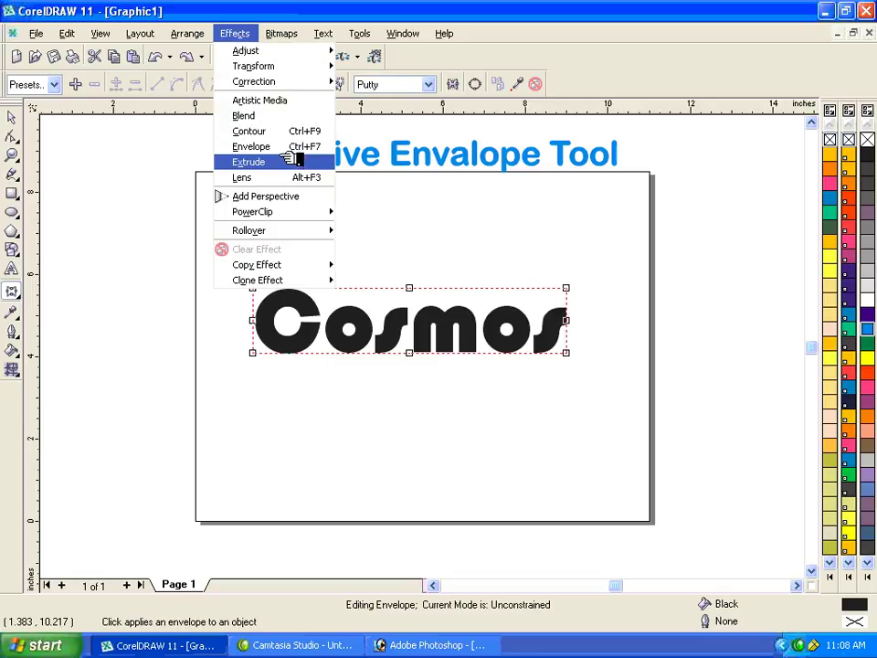
click(288, 148)
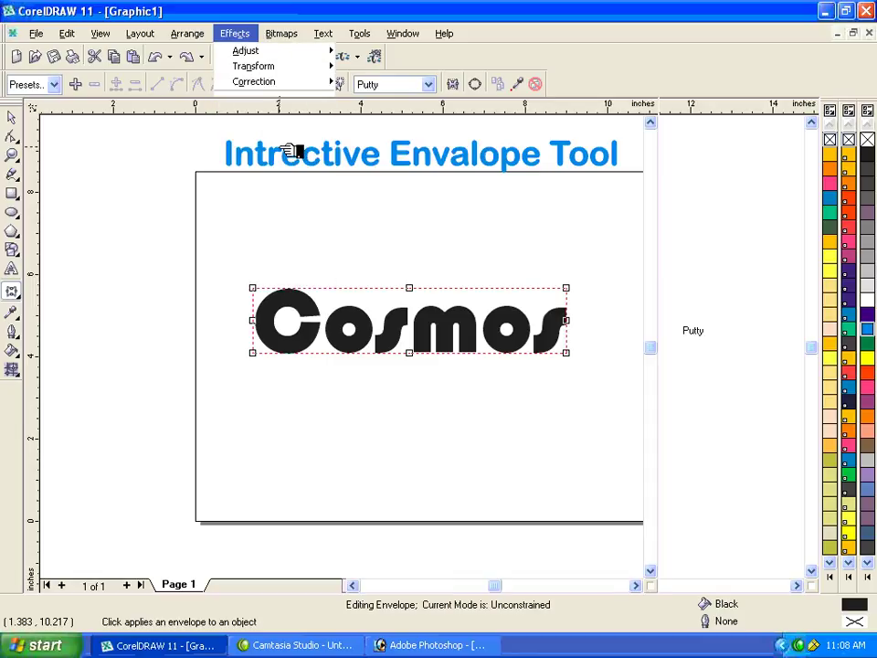
click(784, 136)
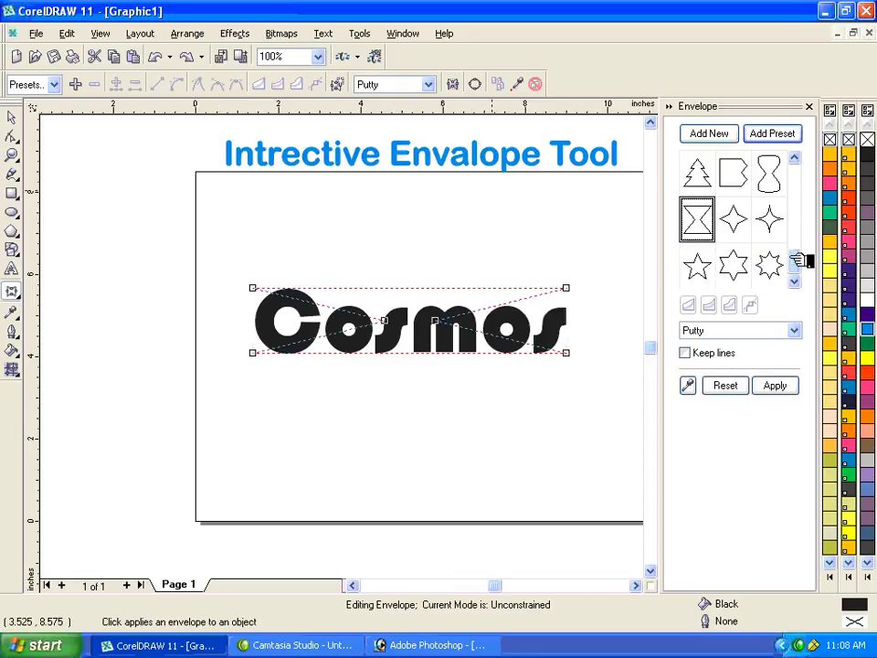
Apply the wavy-edged rectangle preset envelope to the Cosmos text.
scroll(803, 247, up, 5)
drag(807, 228, 803, 223)
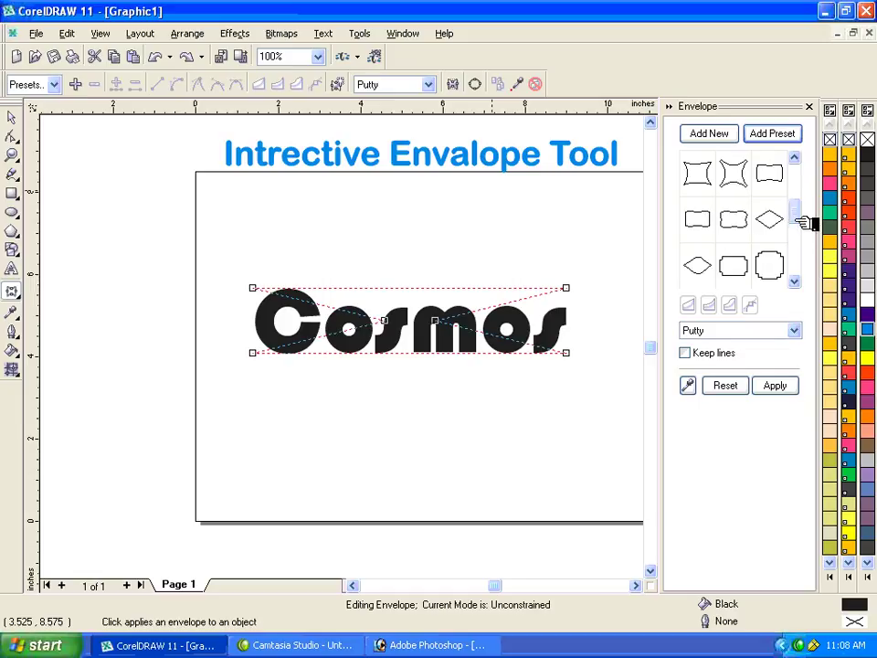
click(704, 224)
click(775, 386)
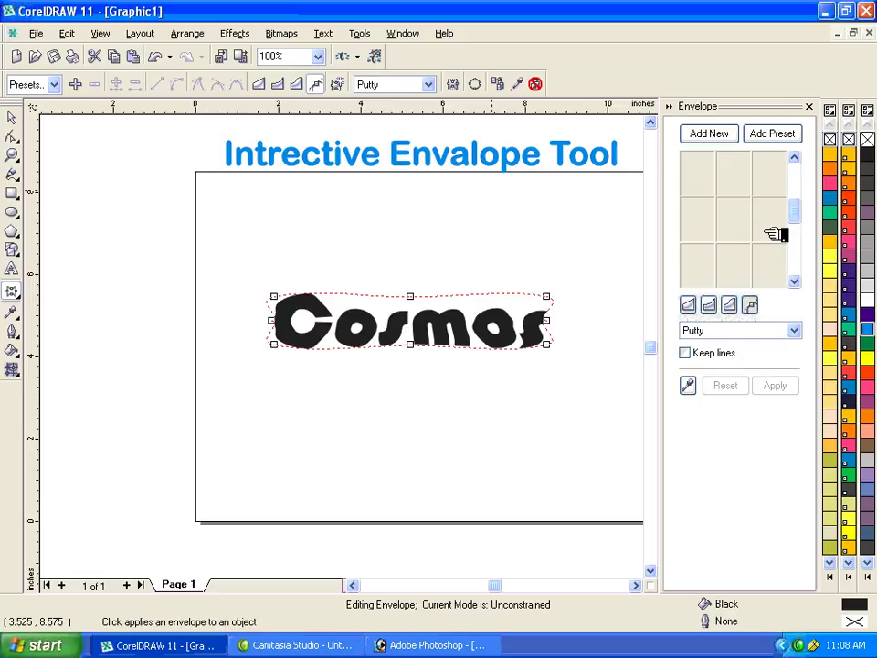
Reshape the Cosmos text with the ellipse preset envelope and close the envelope settings.
click(783, 134)
click(805, 196)
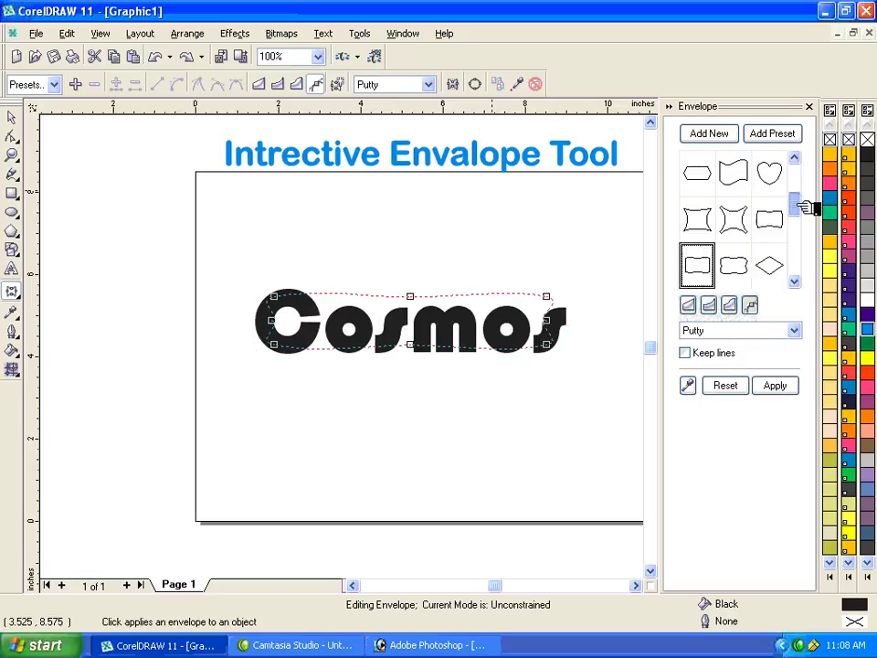
drag(800, 205, 802, 188)
click(706, 176)
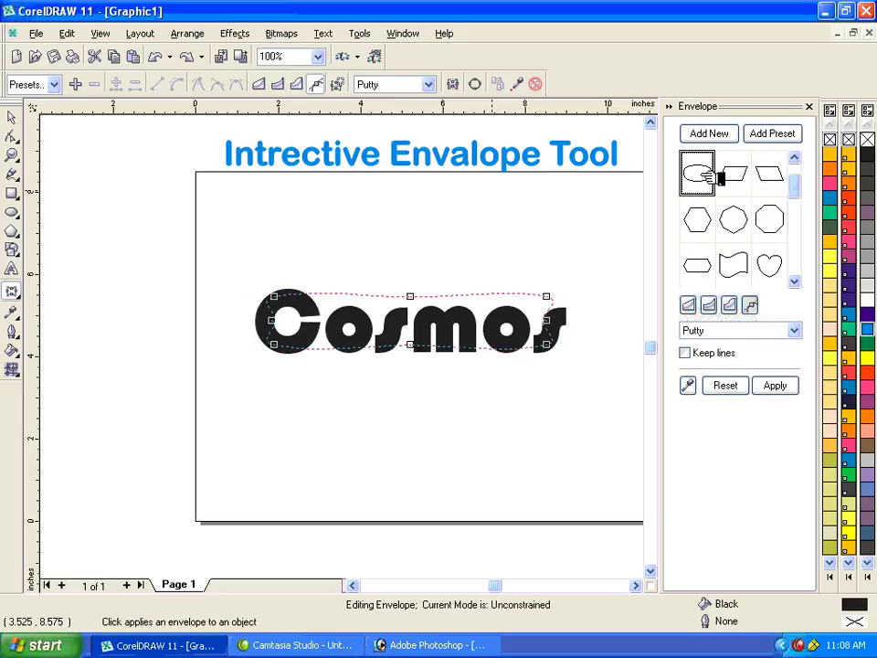
click(776, 386)
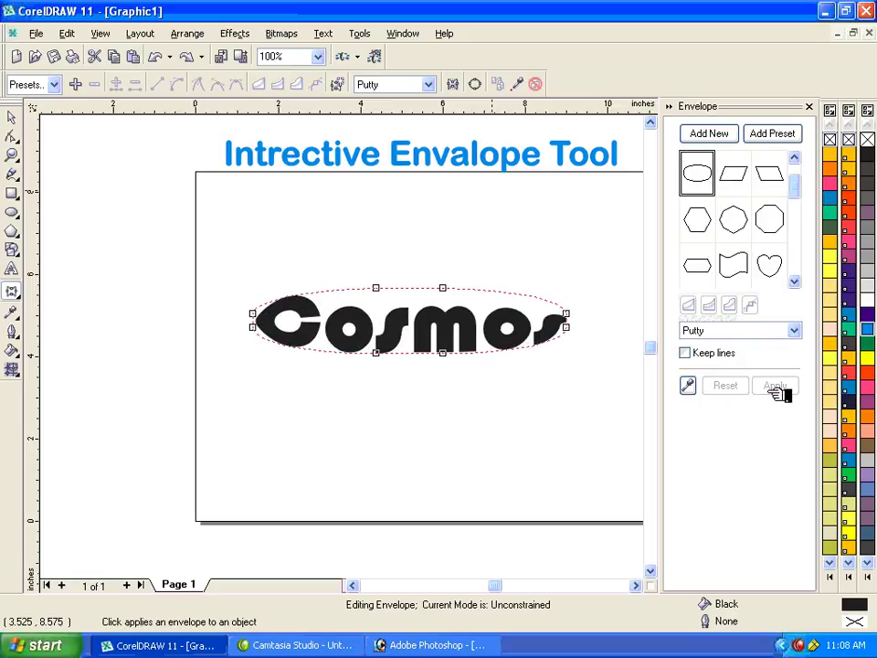
click(812, 109)
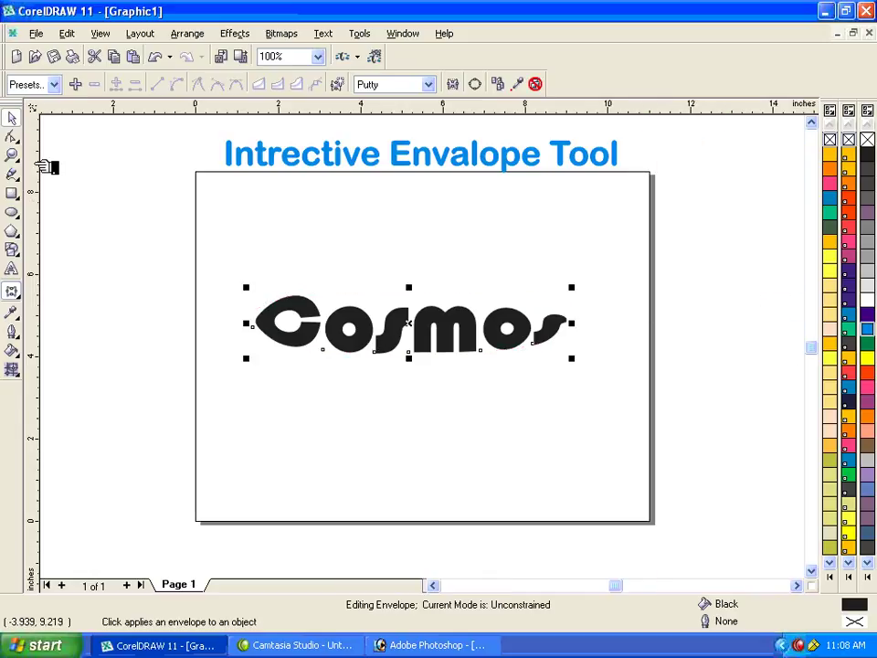
key(space)
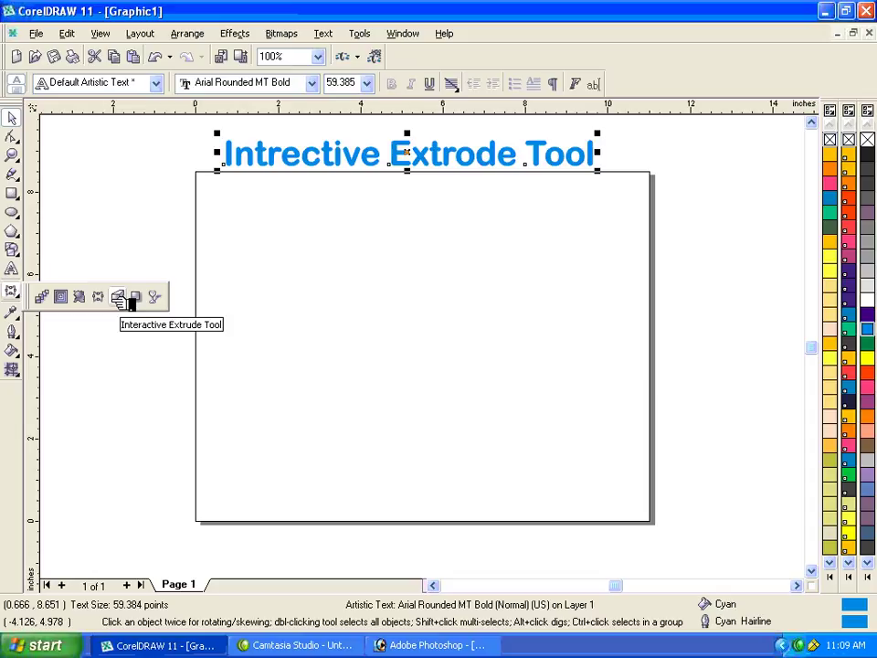
Draw a circle about 1.93 in wide and 1.95 in high in the upper middle of the page.
click(13, 213)
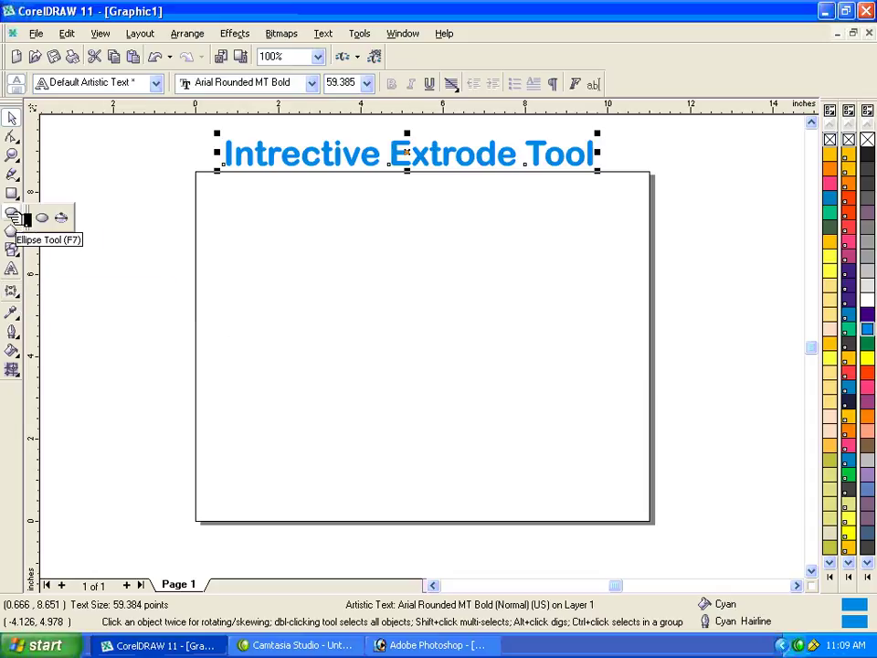
key(F7)
click(350, 237)
drag(410, 297, 416, 305)
click(13, 117)
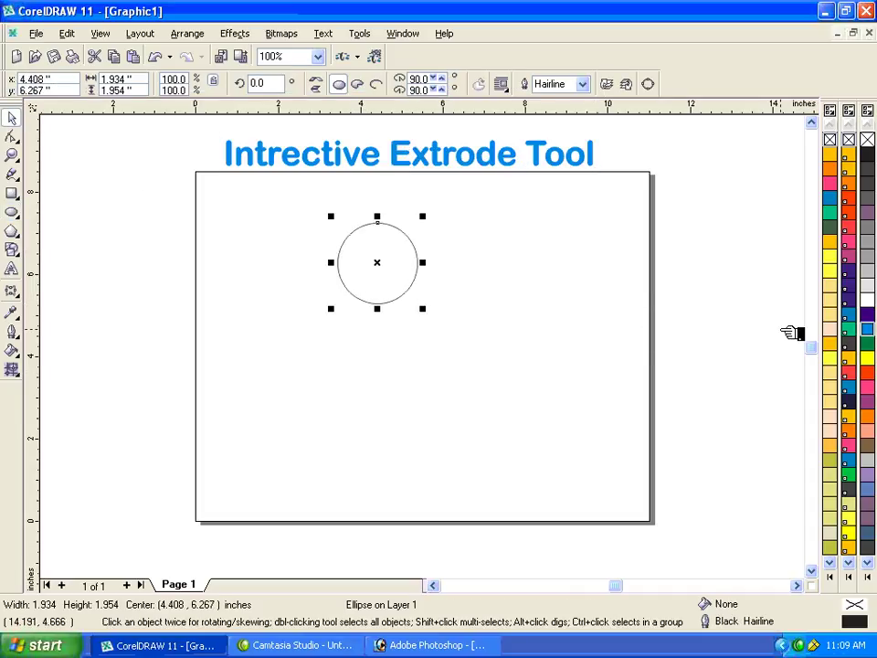
Fill the circle with Pink, scale it down to about 72%, and place it near the page's upper-left corner.
click(869, 428)
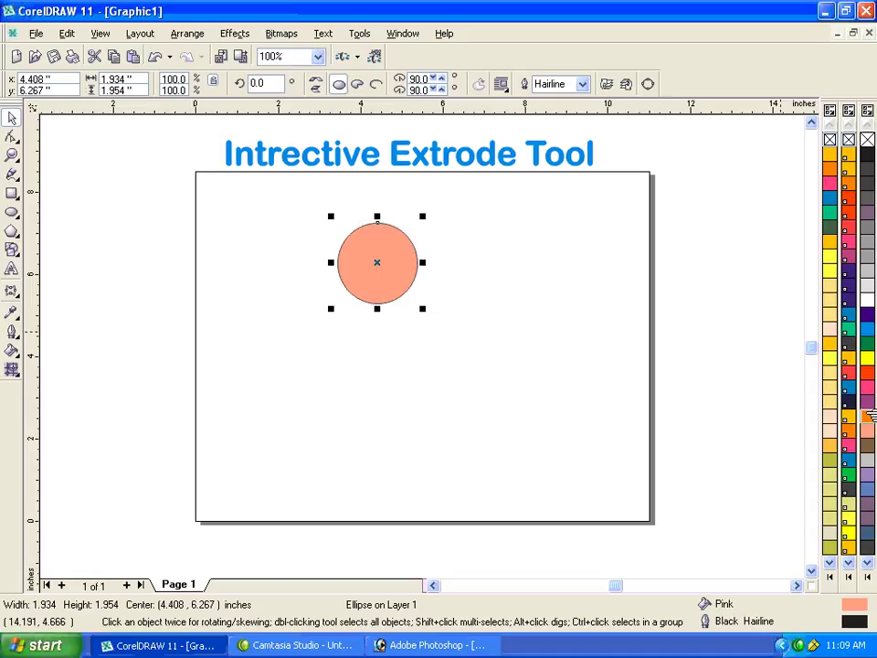
click(870, 415)
click(869, 430)
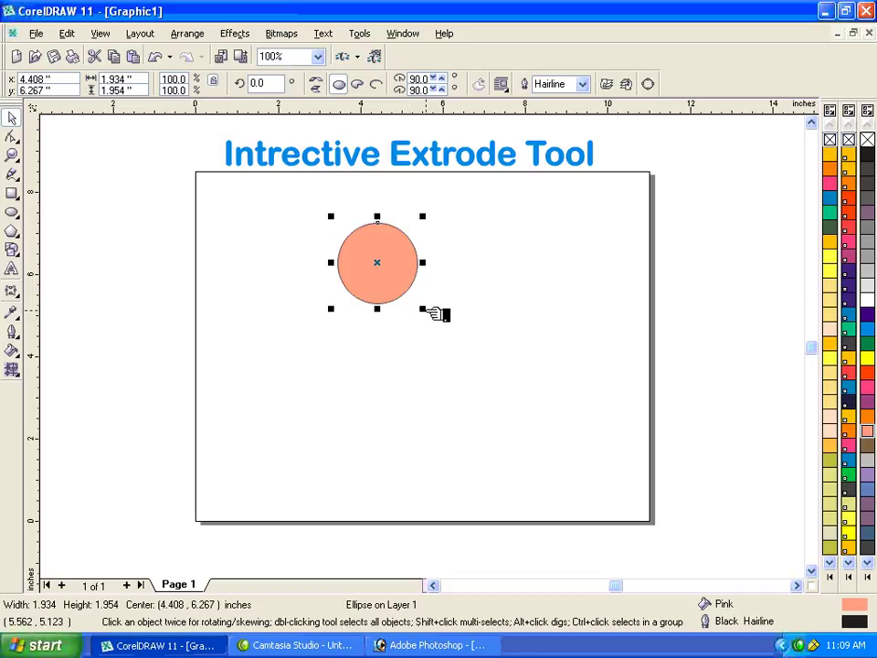
drag(423, 309, 288, 253)
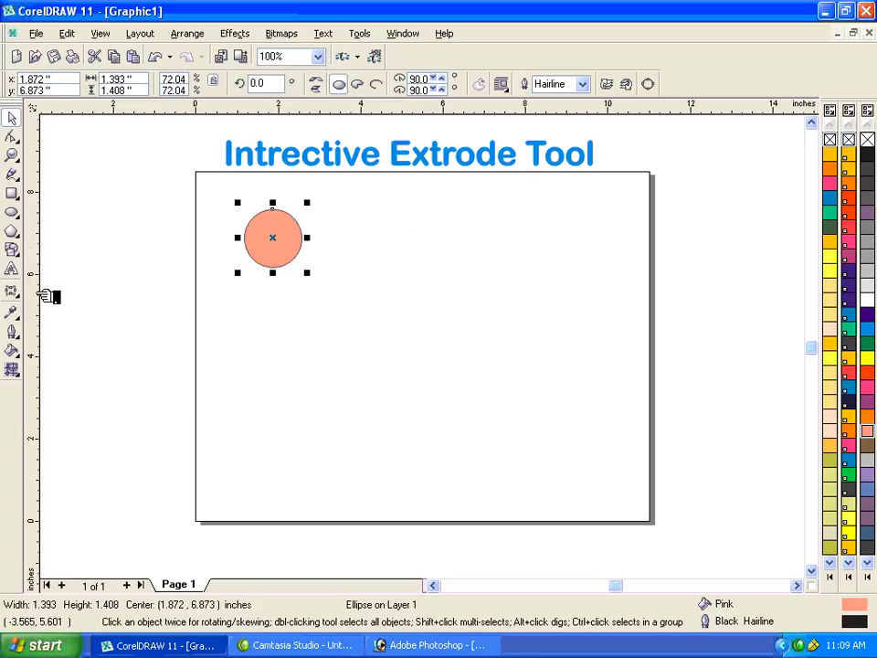
Extrude the circle toward the page's lower right with the Interactive Extrude Tool and increase the depth to 32.
click(13, 292)
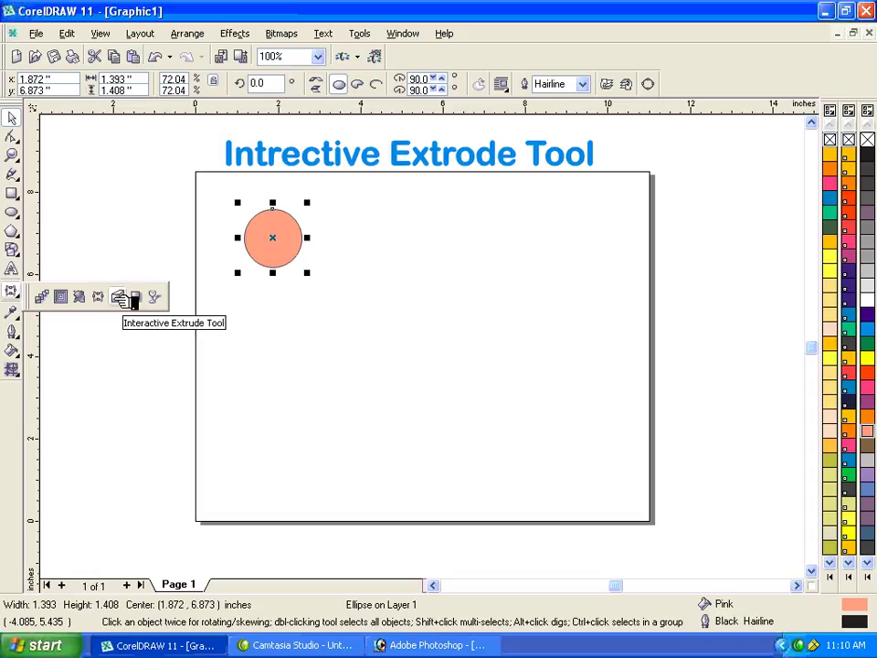
click(117, 297)
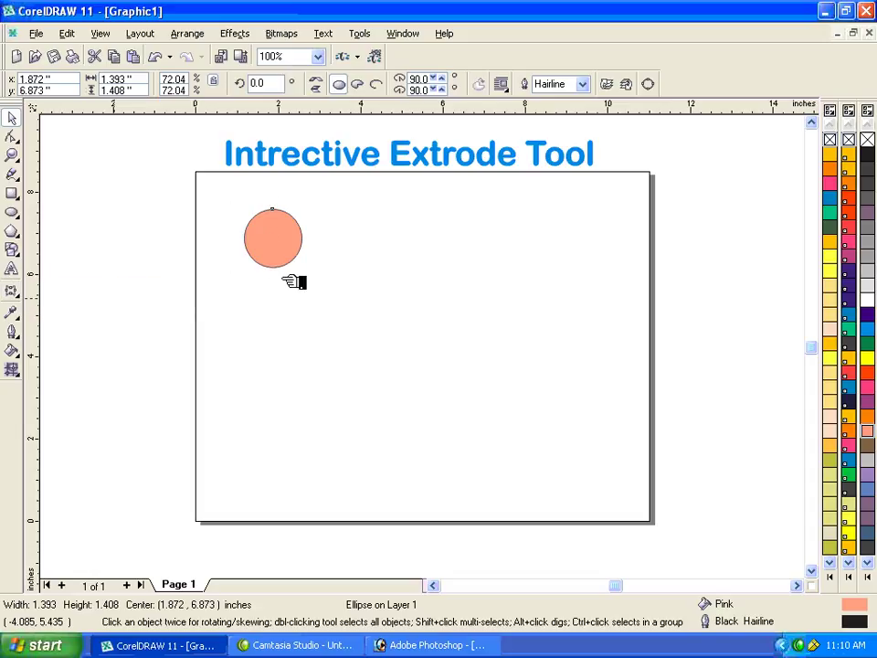
drag(271, 233, 538, 354)
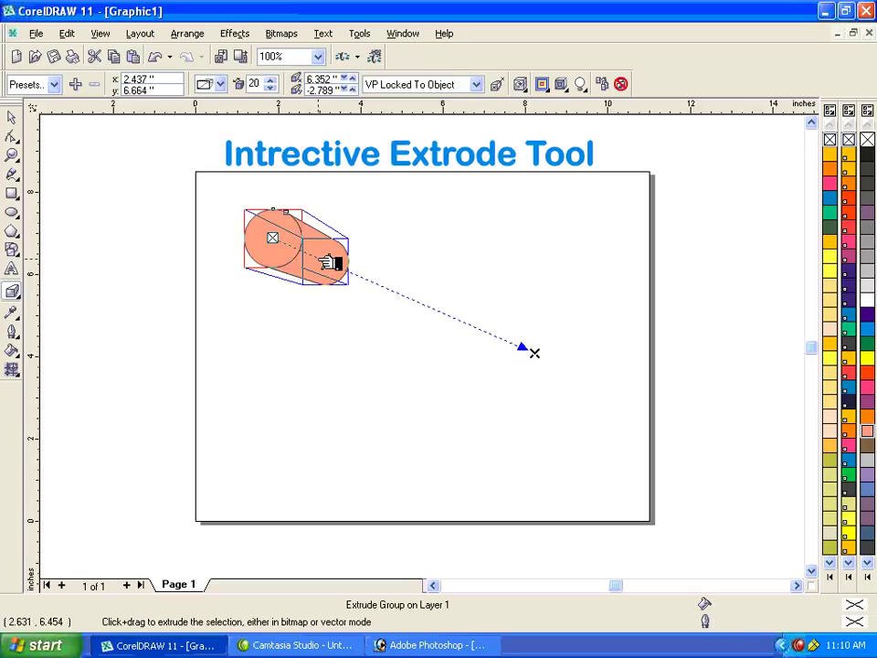
drag(332, 255, 366, 289)
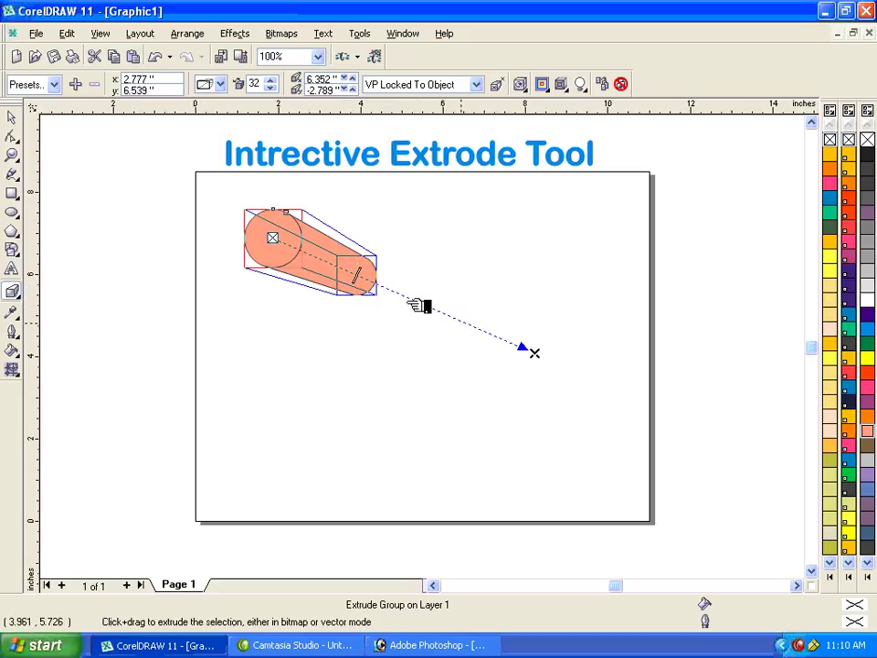
Reduce the extrusion depth to 28 while moving its vanishing point below the circle and back toward the page's lower right.
mouse_move(535, 354)
mouse_down()
mouse_move(470, 408)
mouse_move(319, 436)
mouse_move(137, 345)
mouse_move(125, 296)
mouse_move(190, 351)
mouse_move(570, 294)
mouse_move(611, 239)
mouse_move(493, 427)
mouse_move(247, 416)
mouse_up()
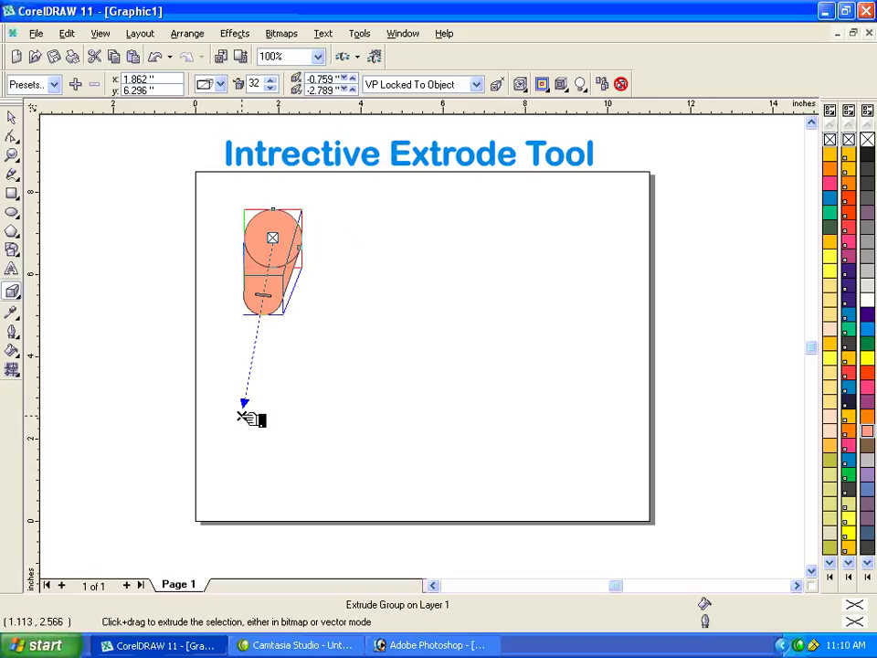
mouse_move(272, 292)
mouse_down()
mouse_move(258, 353)
mouse_move(270, 300)
mouse_move(252, 332)
mouse_move(269, 338)
mouse_move(274, 294)
mouse_up()
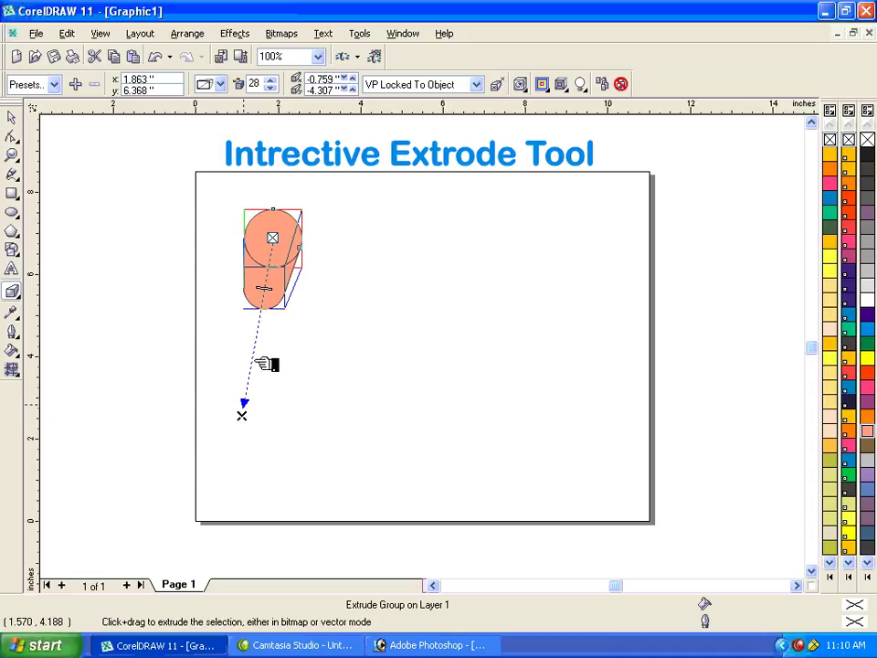
drag(243, 415, 524, 385)
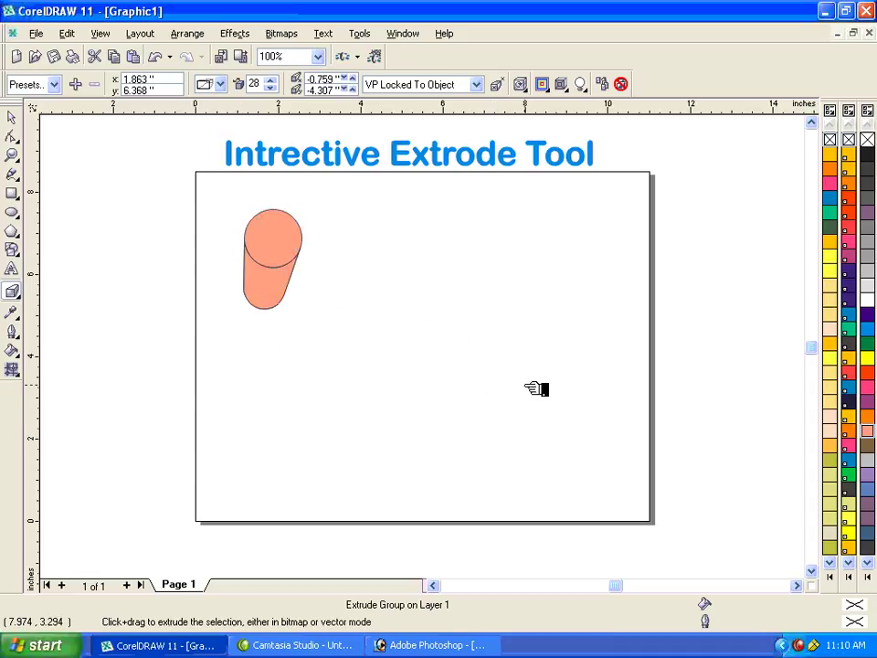
Rotate the extruded circle slightly in 3D using Extrude Rotation and close the rotation control.
click(526, 89)
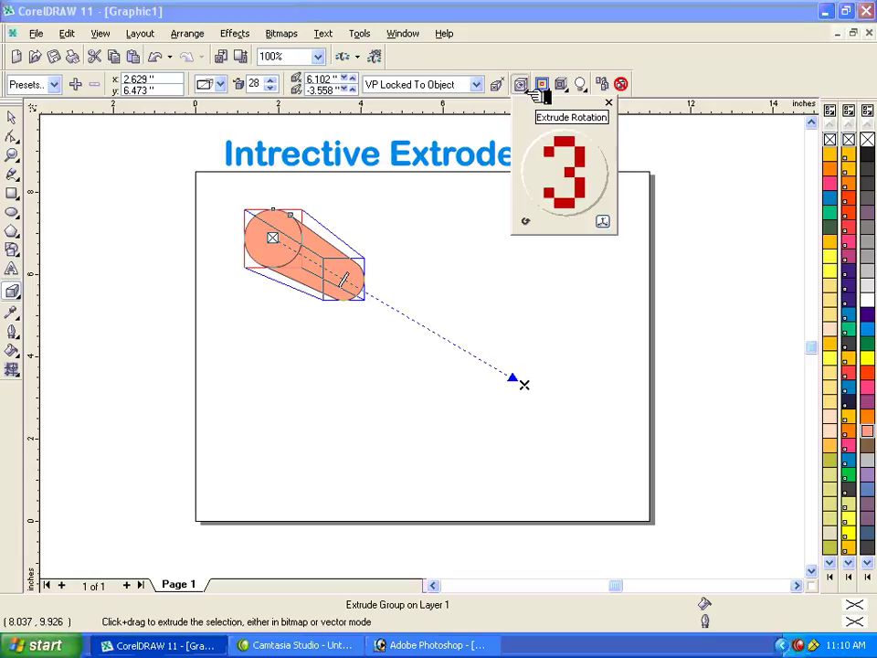
mouse_move(575, 183)
mouse_down()
mouse_move(568, 182)
mouse_move(579, 189)
mouse_move(561, 180)
mouse_move(572, 170)
mouse_move(581, 180)
mouse_up()
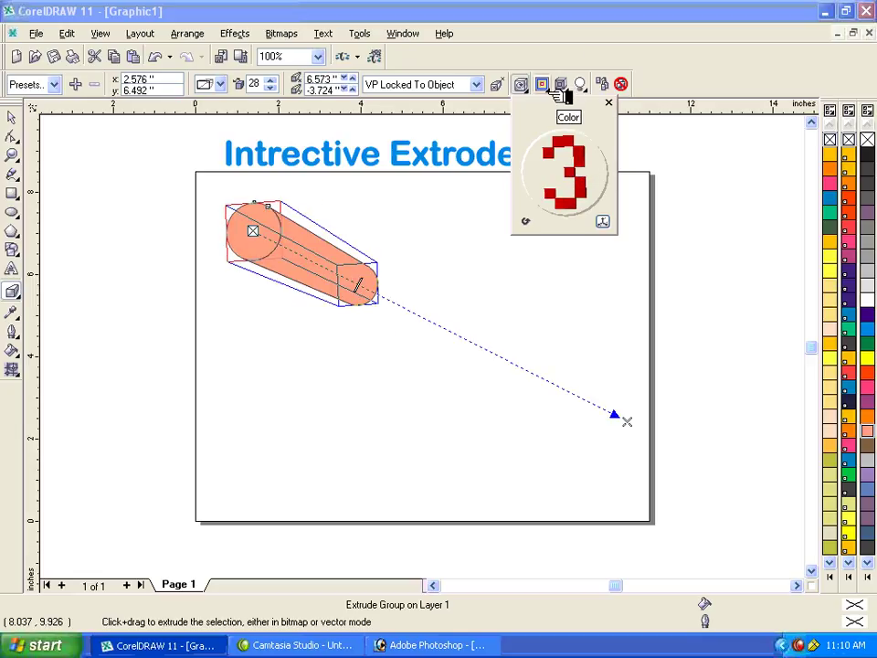
click(608, 102)
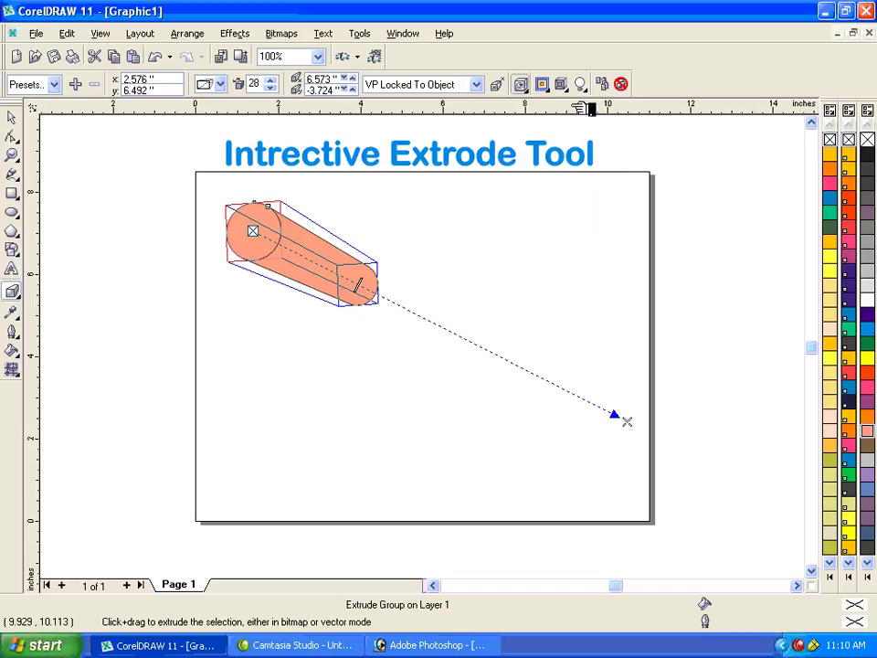
Shade the circle's extrusion from pink to pale yellow, after trying a solid pink fill and a blue end color.
click(549, 86)
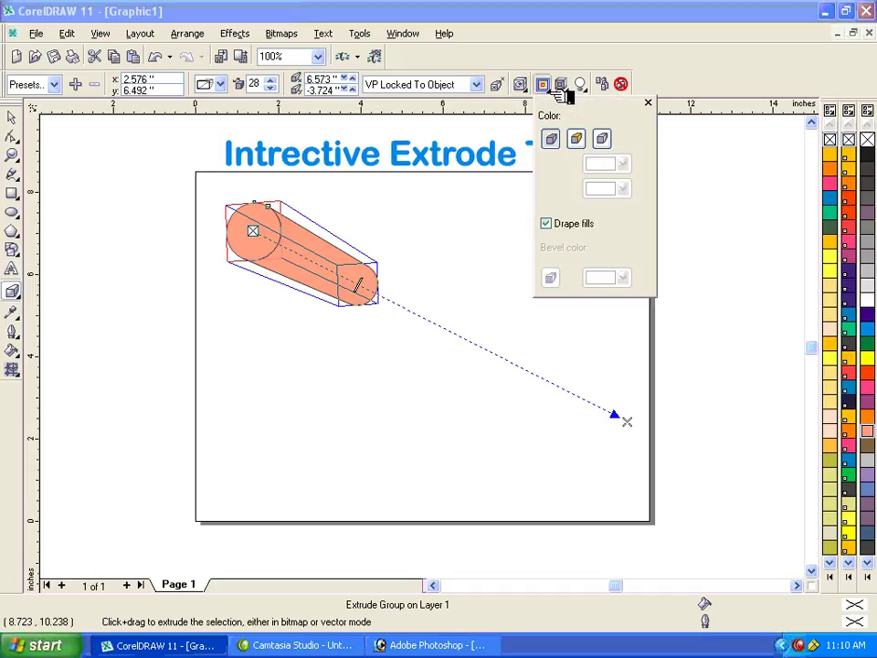
click(580, 140)
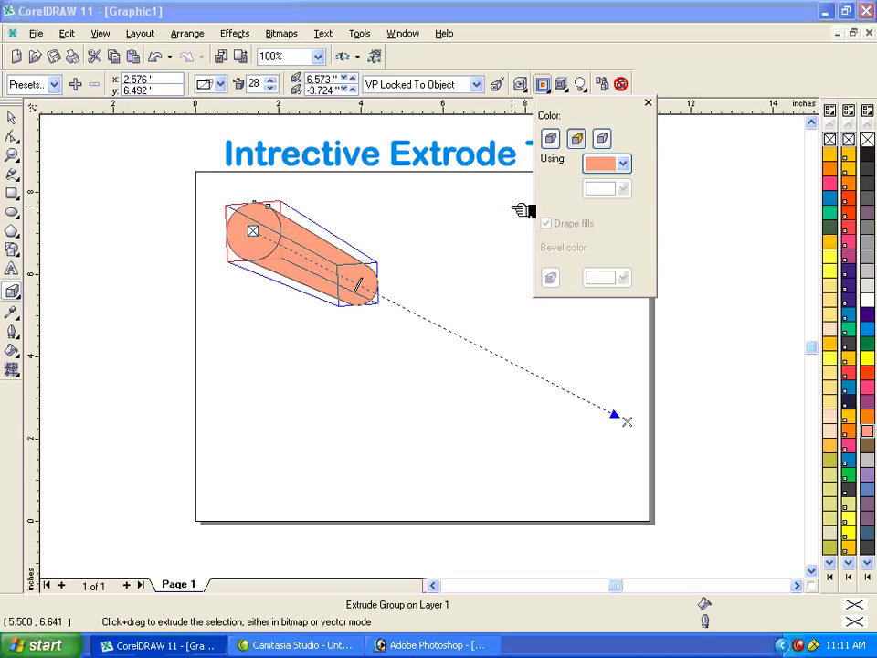
click(603, 138)
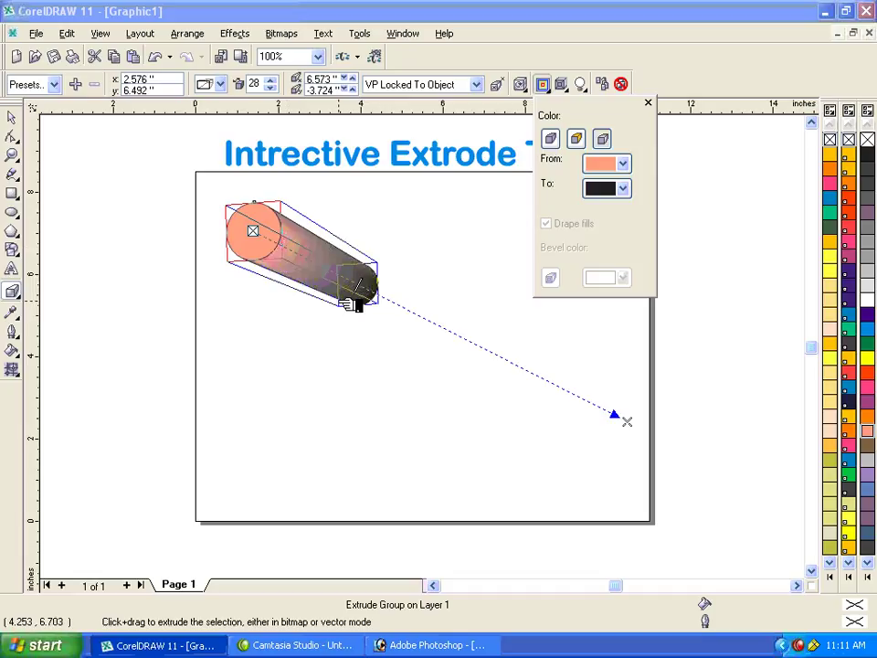
click(624, 188)
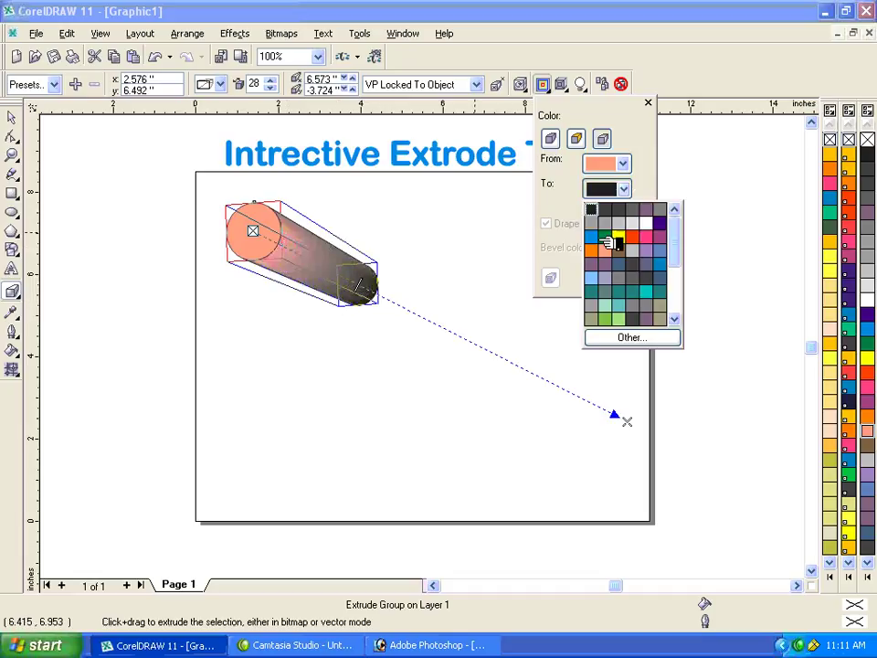
click(594, 238)
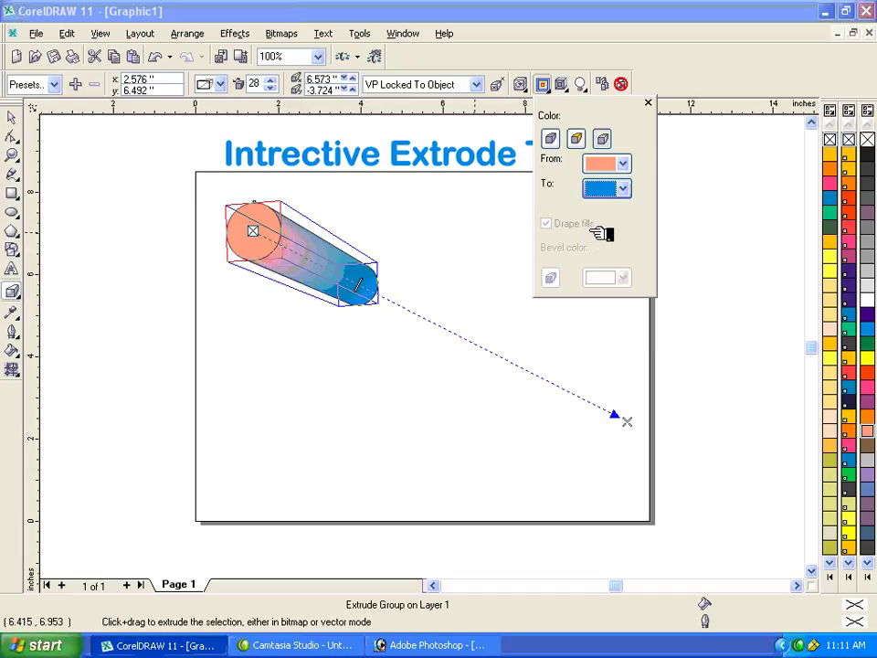
click(622, 189)
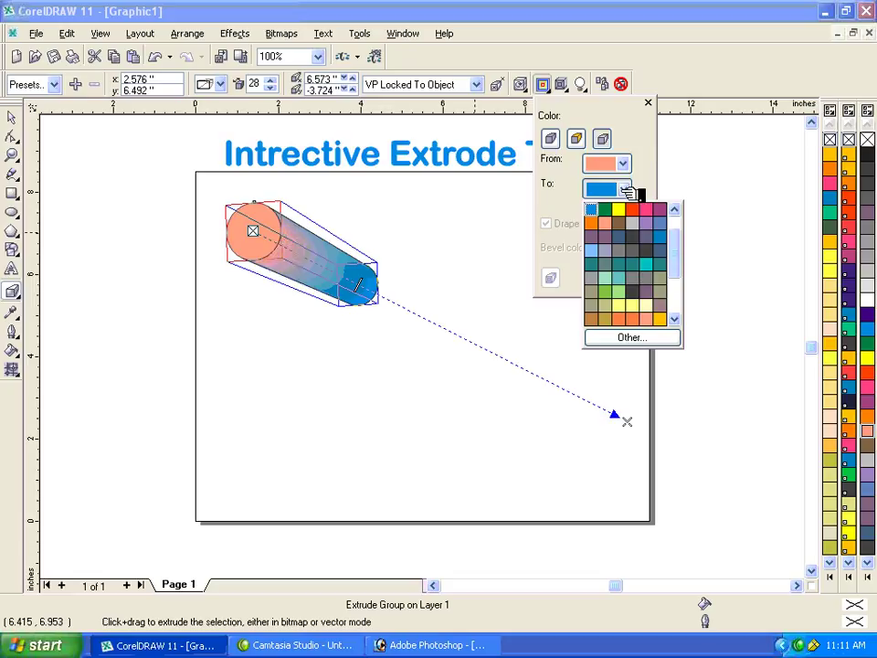
click(647, 307)
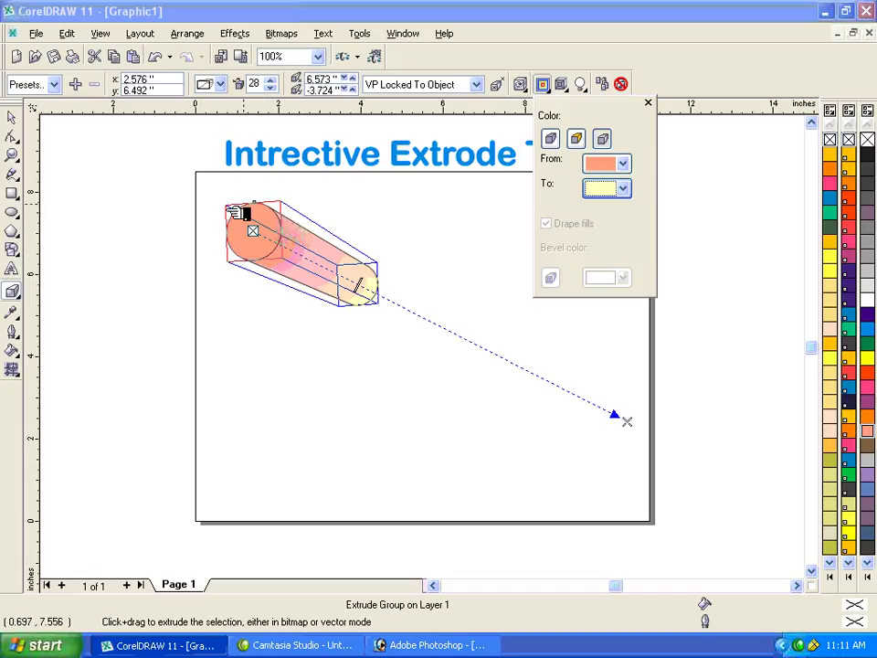
Add a bevel to the extruded circle and adjust its shape to a depth of about 0.795 inches at 1.0°.
click(565, 85)
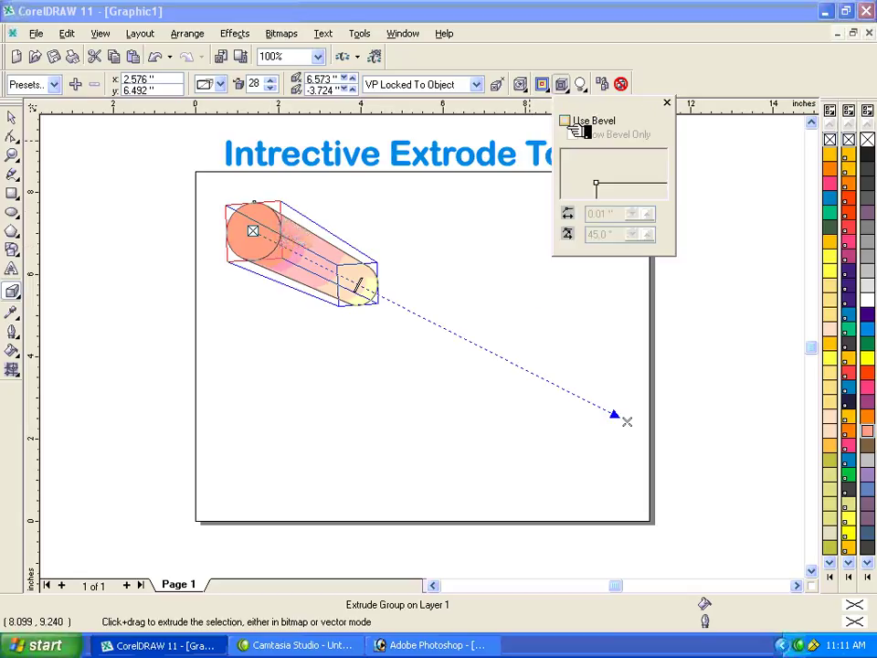
click(576, 124)
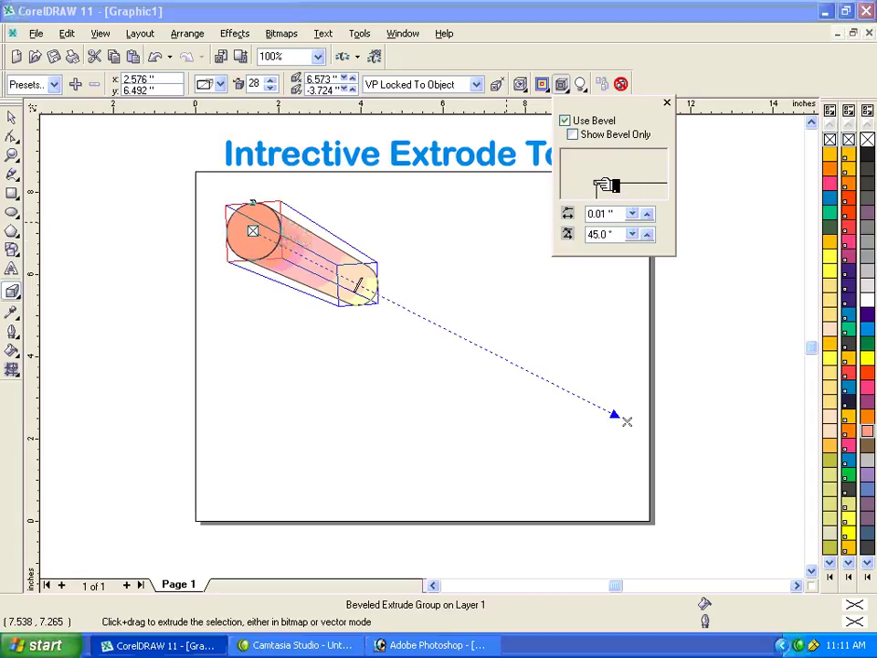
drag(603, 185, 602, 178)
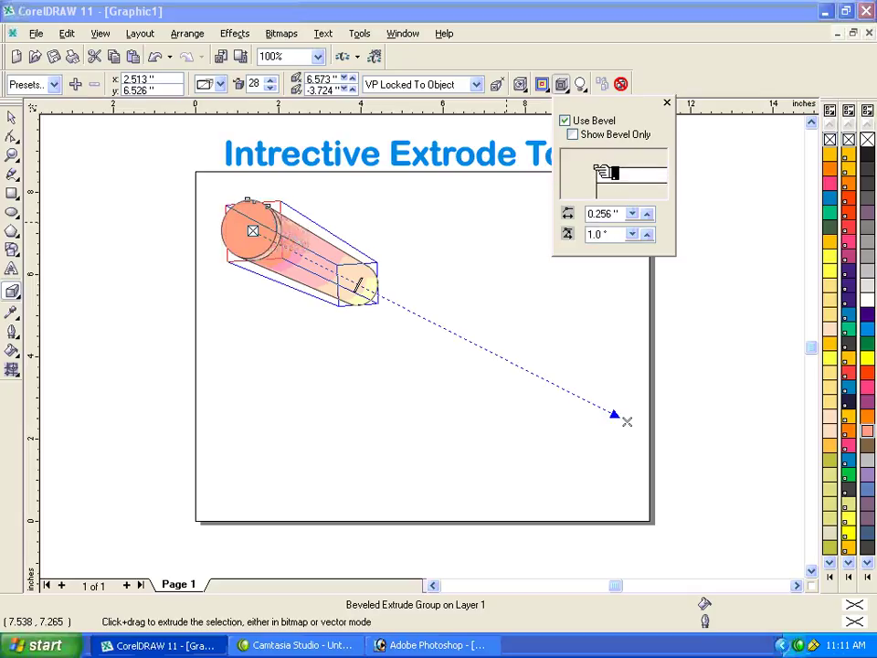
drag(603, 178, 605, 151)
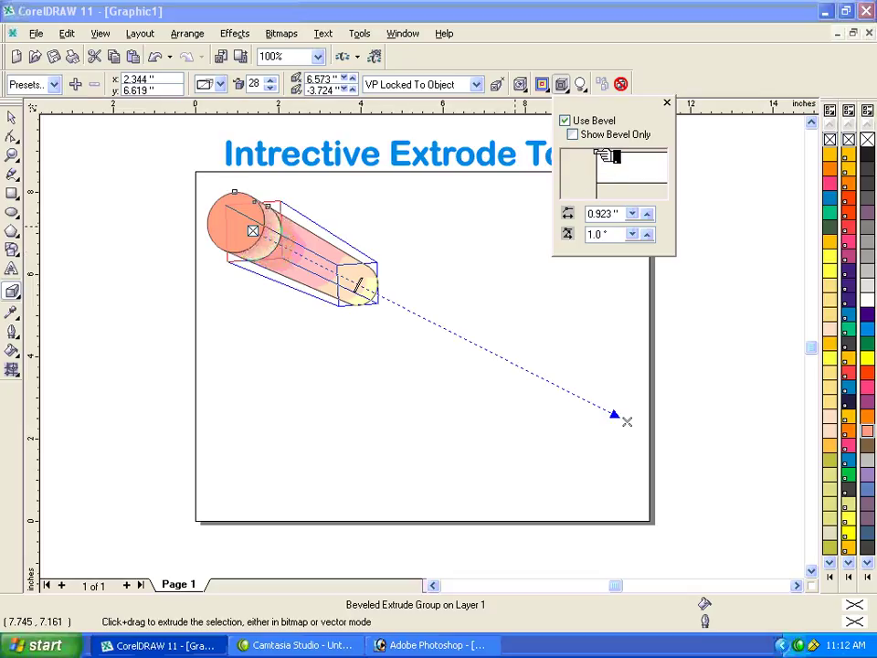
drag(606, 157, 619, 157)
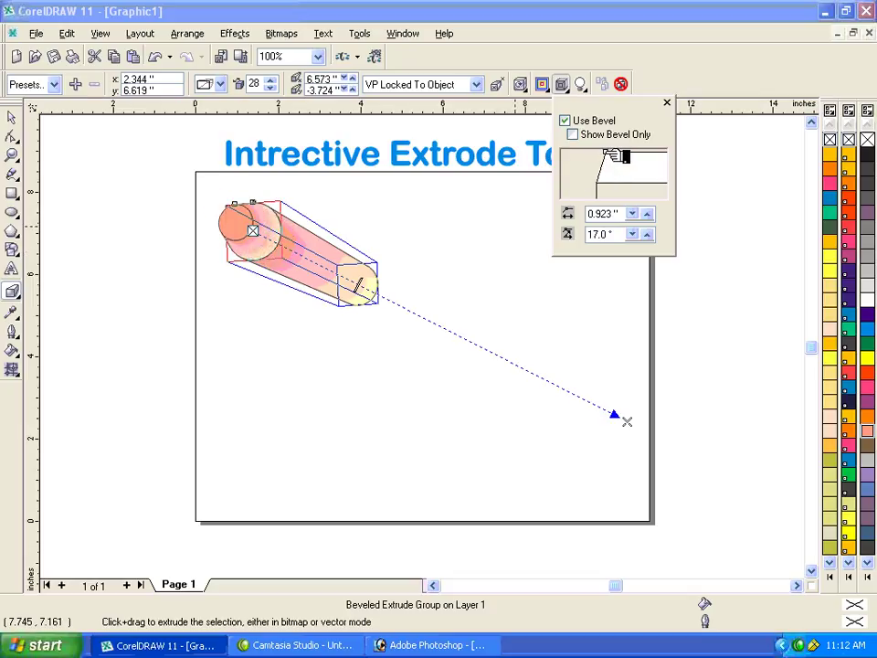
drag(617, 158, 624, 164)
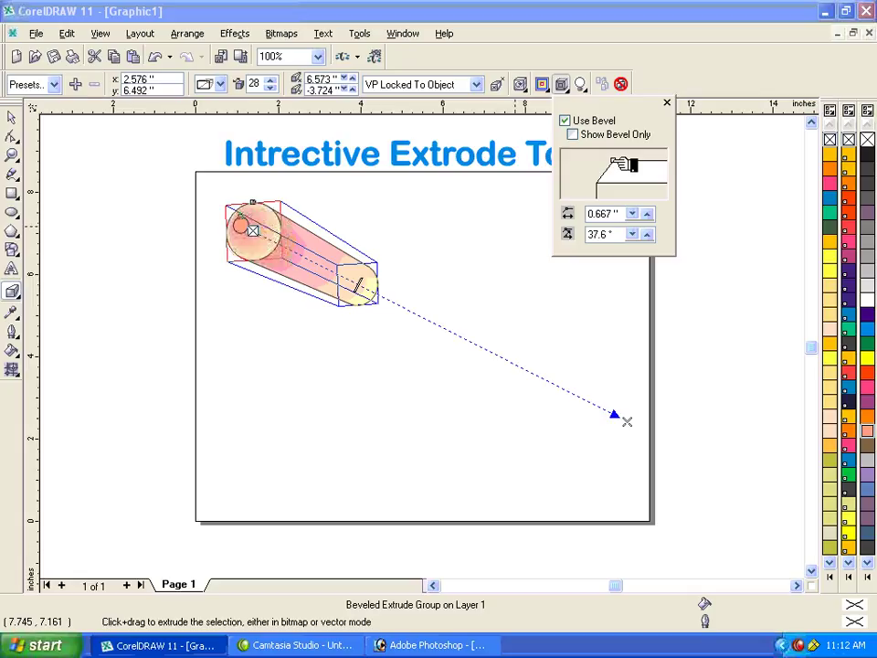
drag(622, 164, 590, 161)
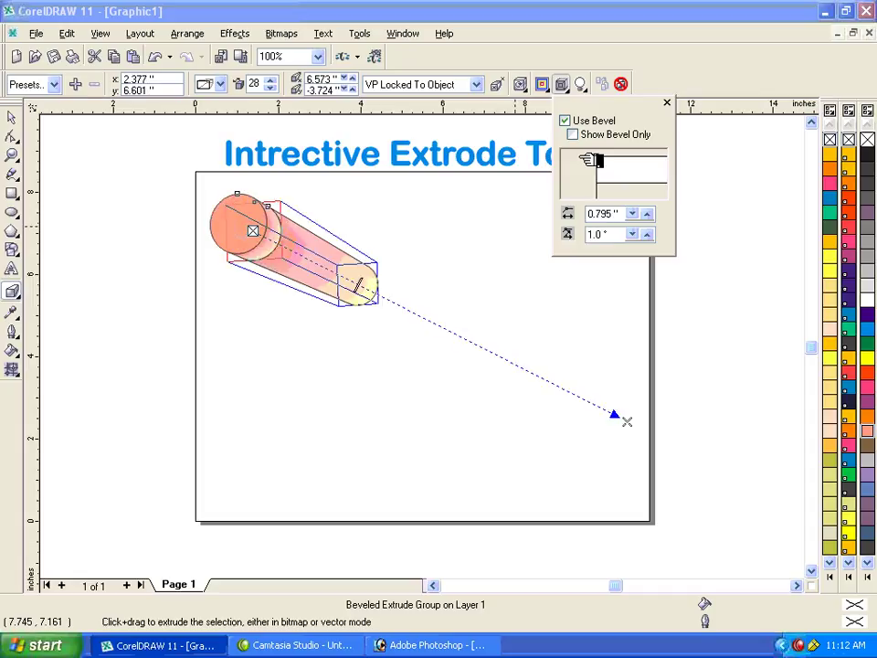
click(668, 103)
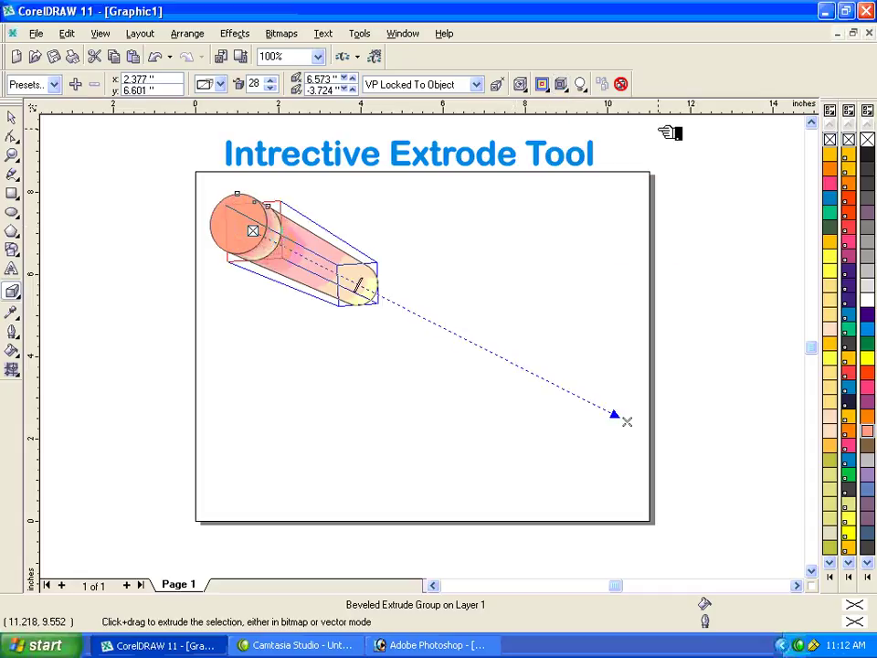
Light the extrusion with light source 2 at intensity 100, after trying lights 1 and 3 and switching them off.
click(583, 85)
click(590, 125)
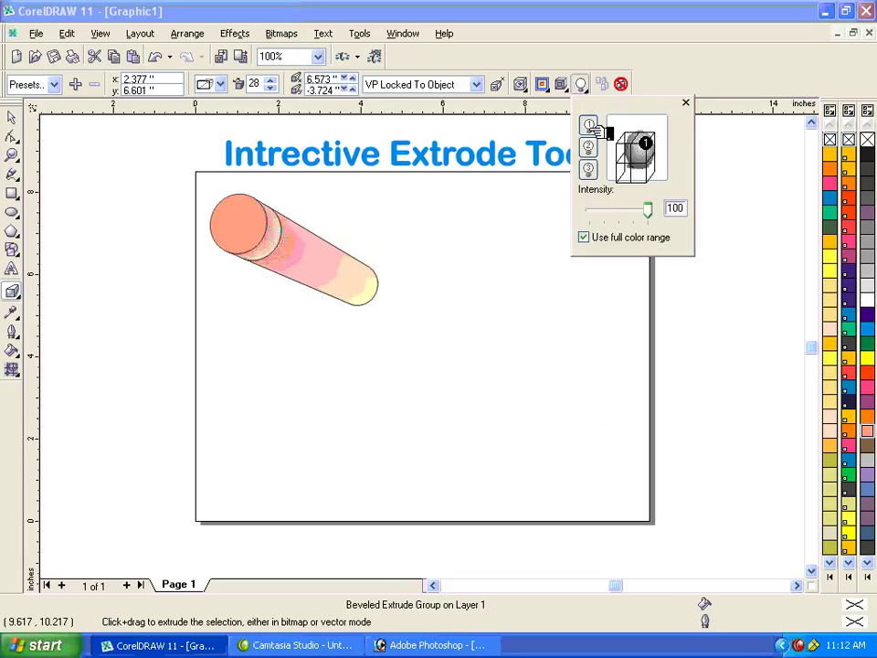
click(590, 125)
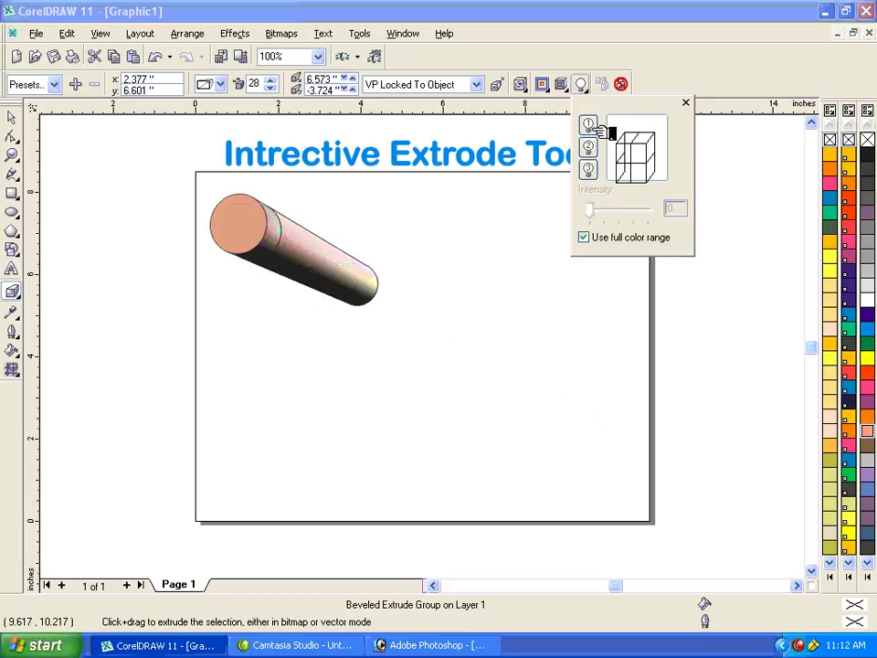
click(591, 148)
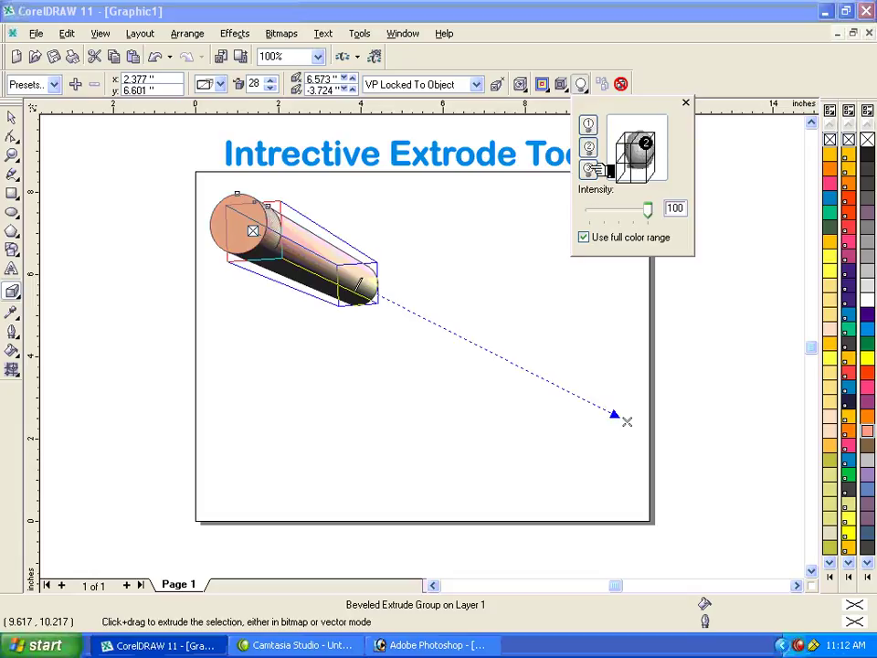
click(592, 170)
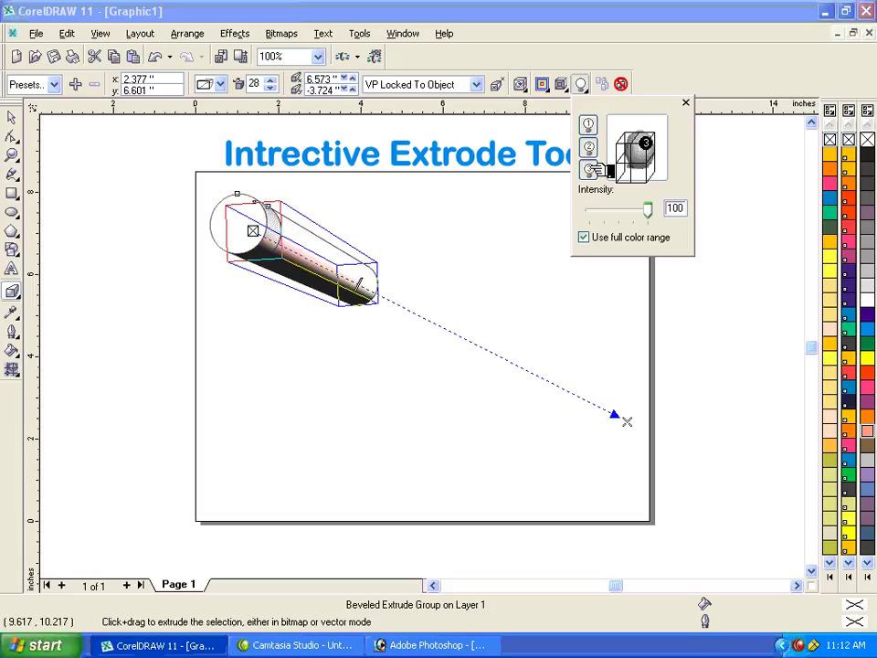
click(592, 170)
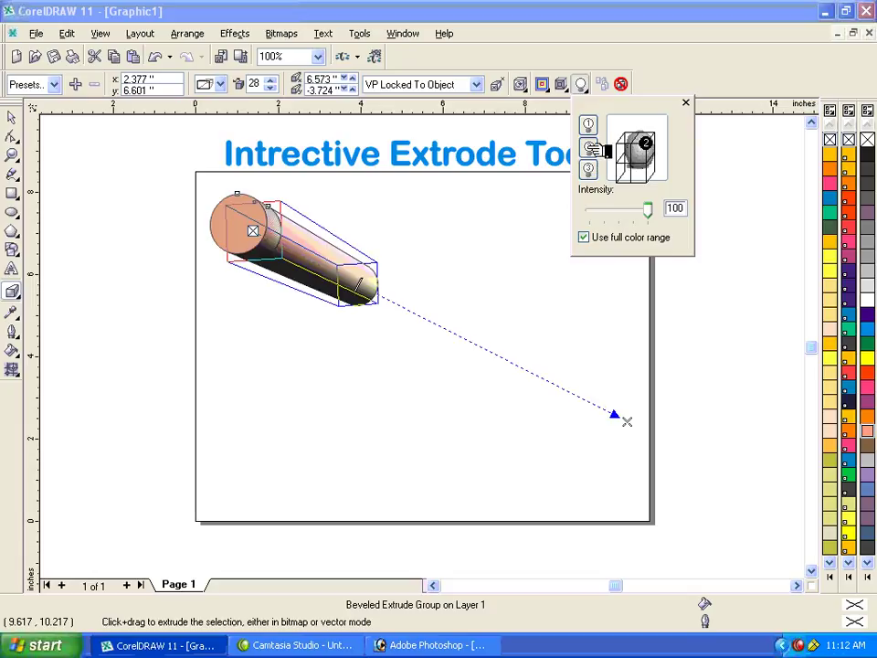
click(243, 85)
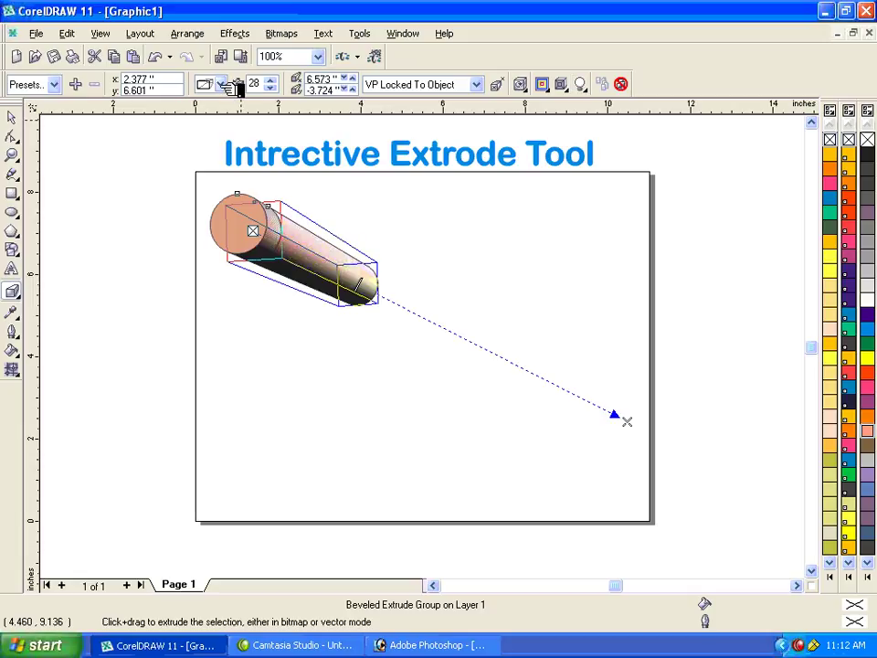
Try a parallel extrusion type on the beveled circle and look through the vector extrude presets.
click(223, 84)
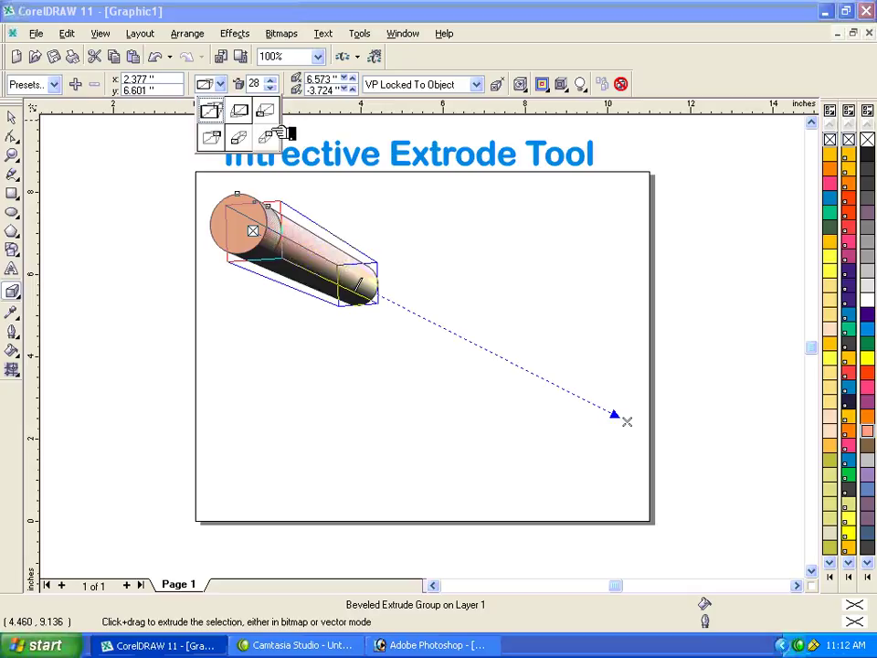
click(240, 139)
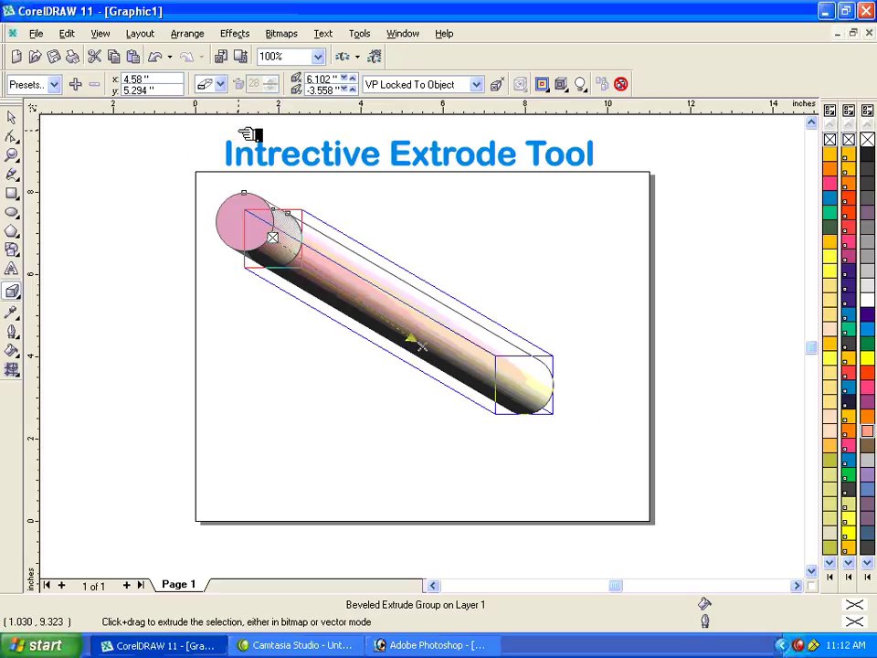
click(57, 84)
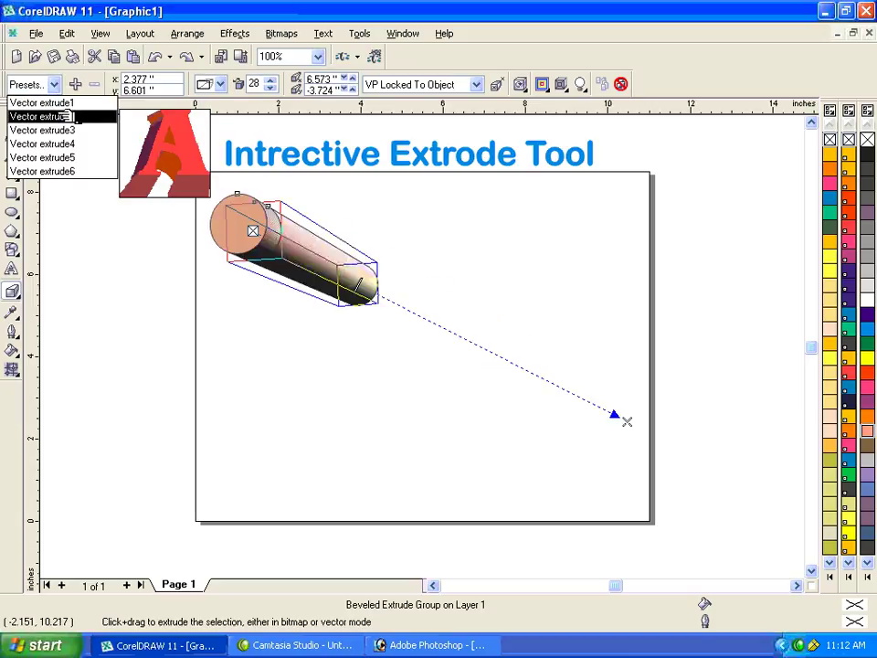
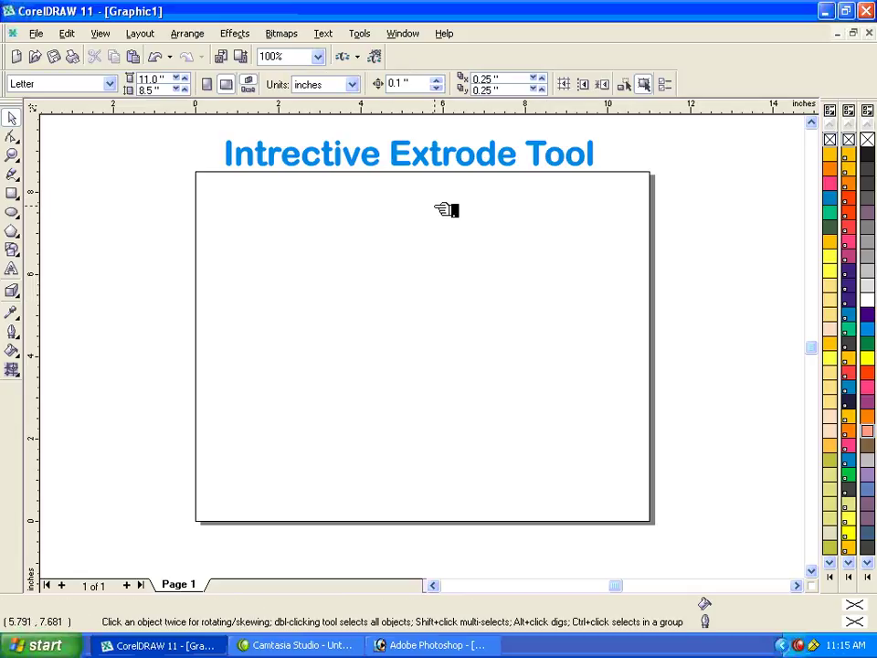
Add the artistic text letter H, enlarge it to about 538 points and place it near the page's center.
click(12, 269)
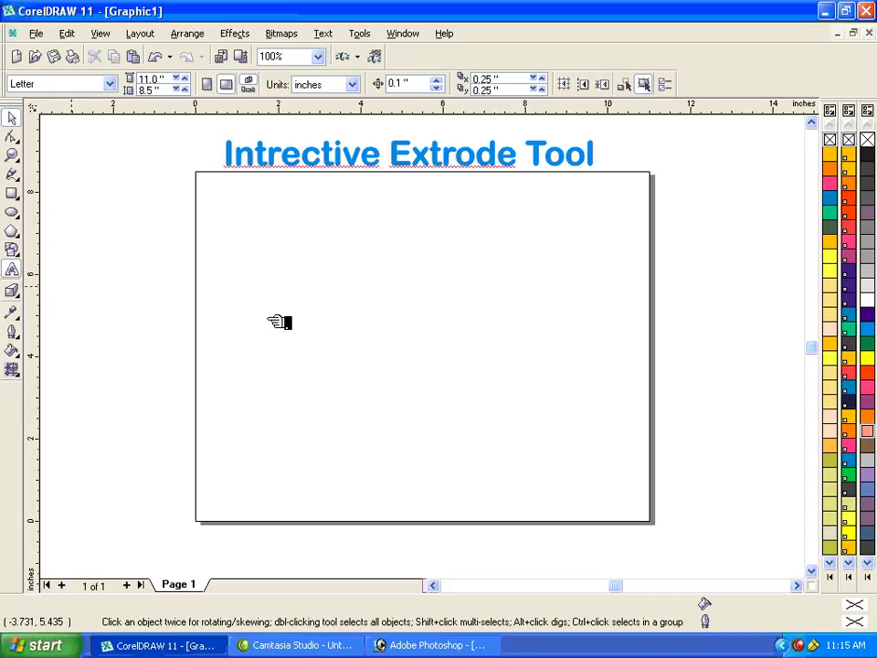
click(321, 299)
text(H)
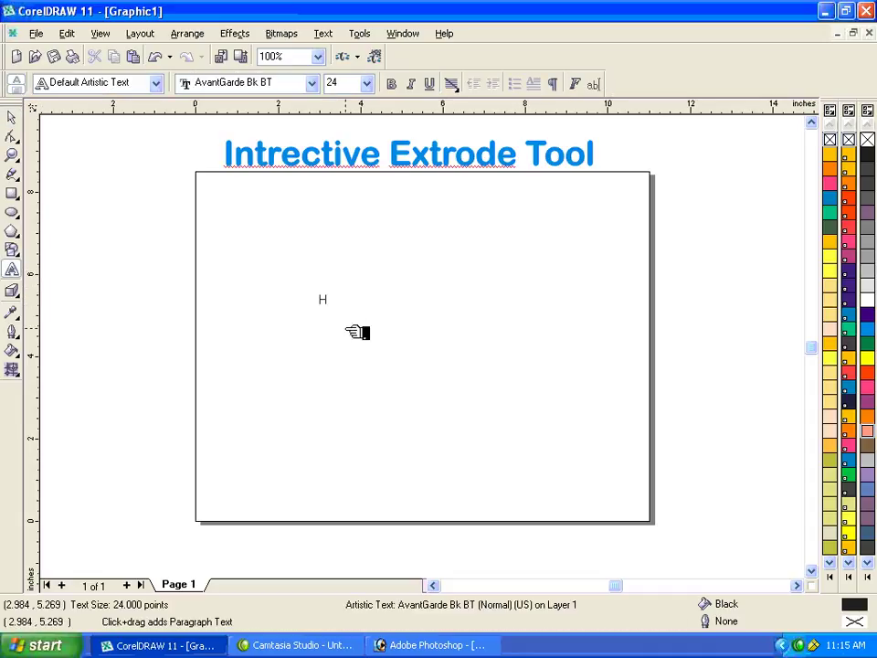
key(ctrl+space)
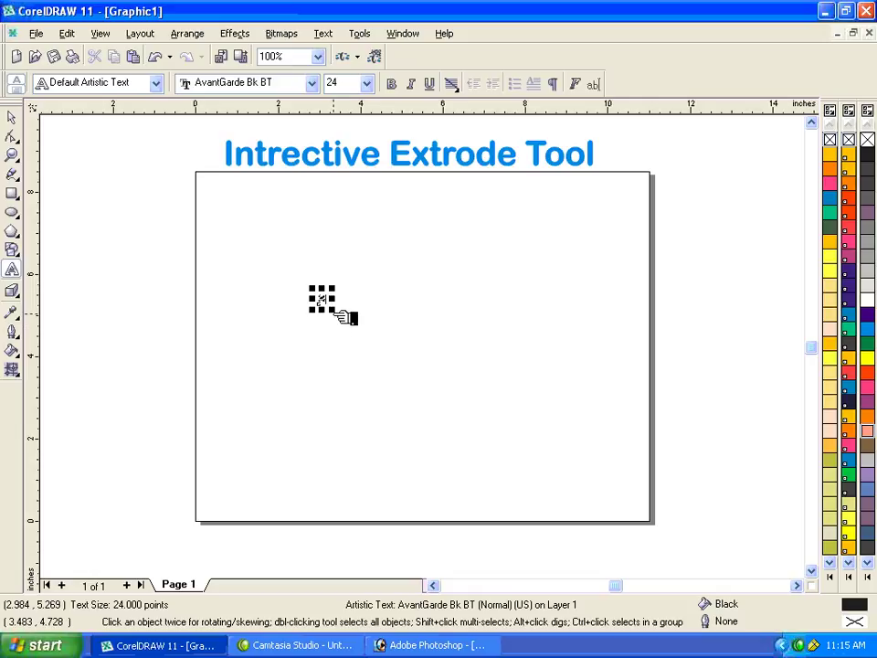
mouse_move(331, 310)
mouse_down()
mouse_move(478, 408)
mouse_move(317, 323)
mouse_move(319, 304)
mouse_up()
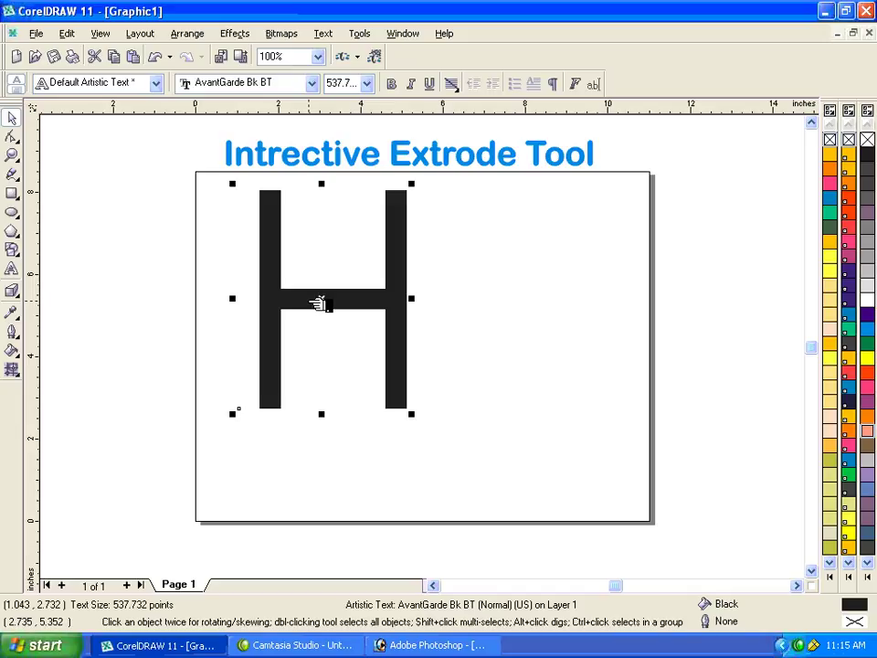
drag(319, 305, 419, 351)
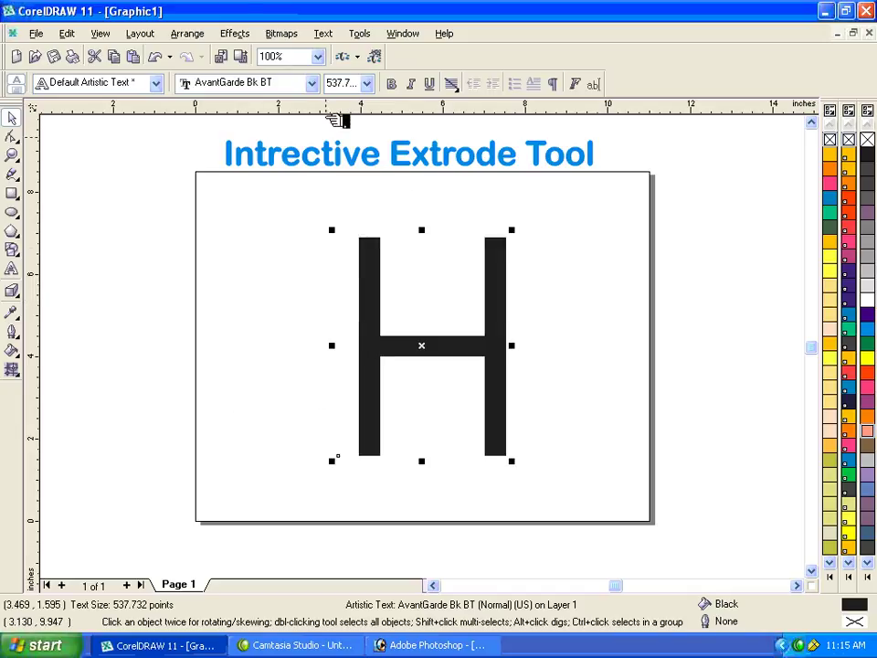
Change the letter H's font to Berlin Sans FB Demi.
click(312, 83)
key(Down)
key(Down)
key(Down)
key(Down)
key(Down)
key(Down)
key(Down)
key(Down)
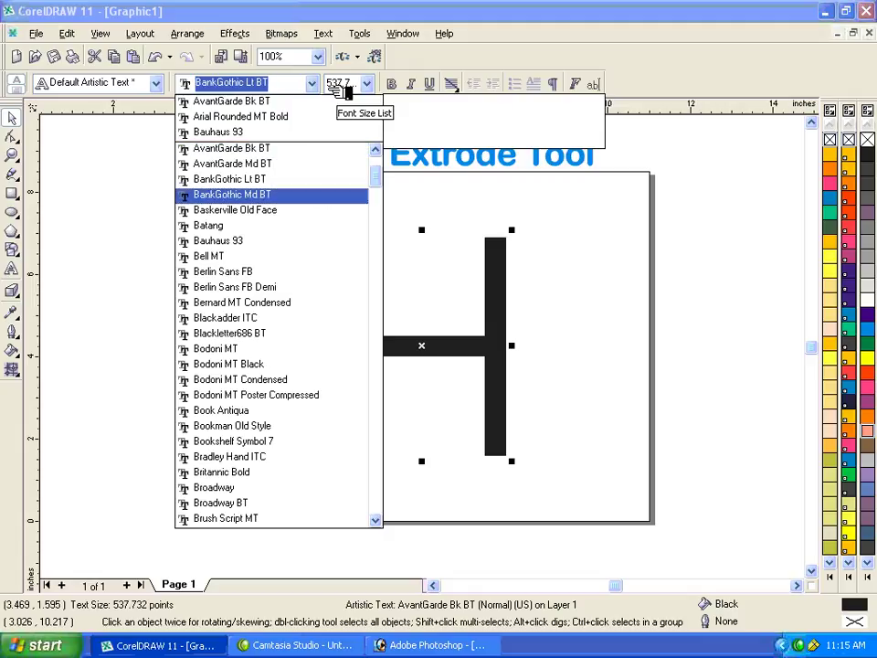
key(Down)
key(Down)
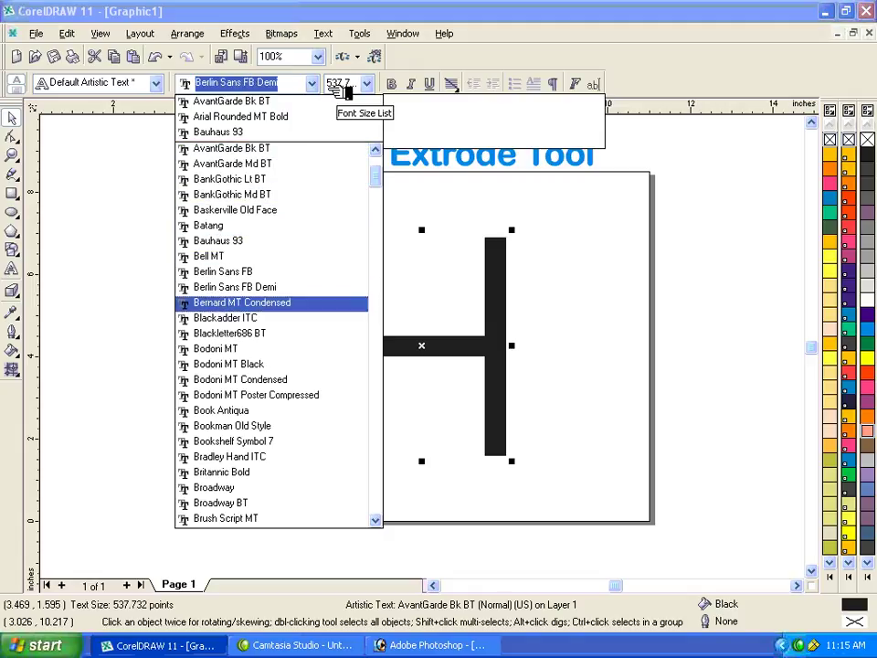
key(Up)
key(Return)
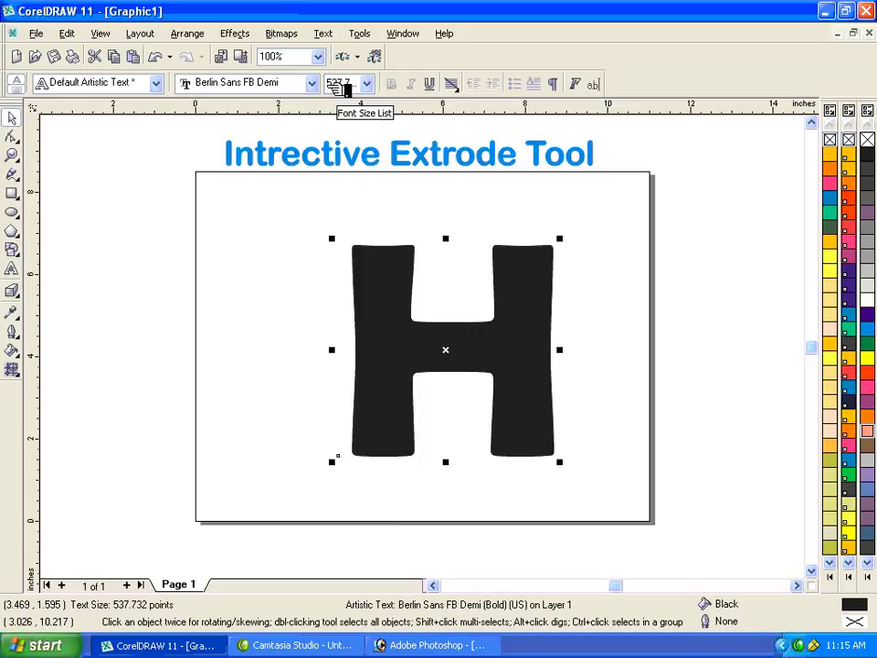
Shrink the letter H to about 138 points, try Bodoni MT Black on it, and restore Berlin Sans FB Demi.
drag(559, 463, 319, 274)
click(280, 82)
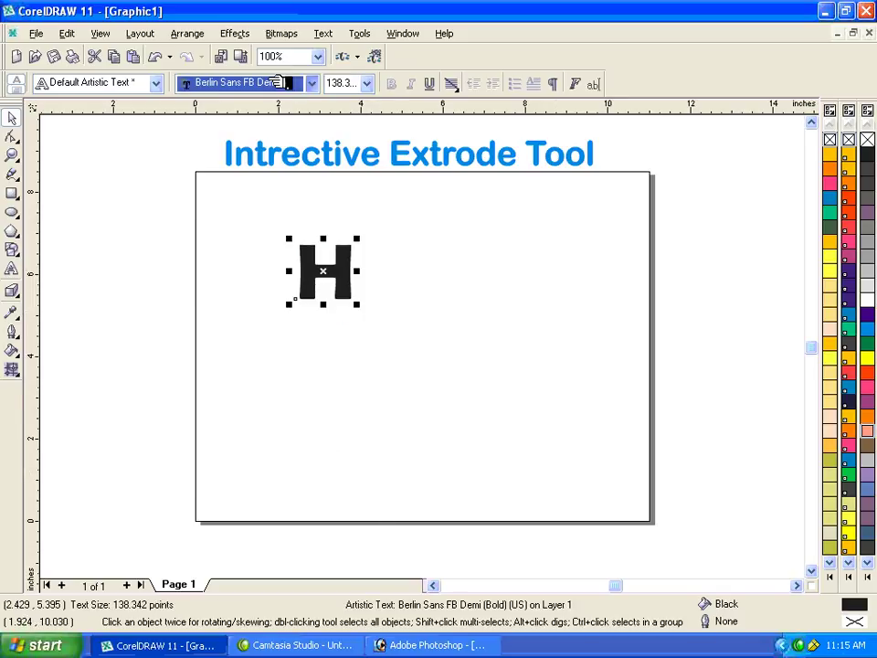
key(Down)
key(Down)
key(Down)
key(Down)
key(Down)
key(Down)
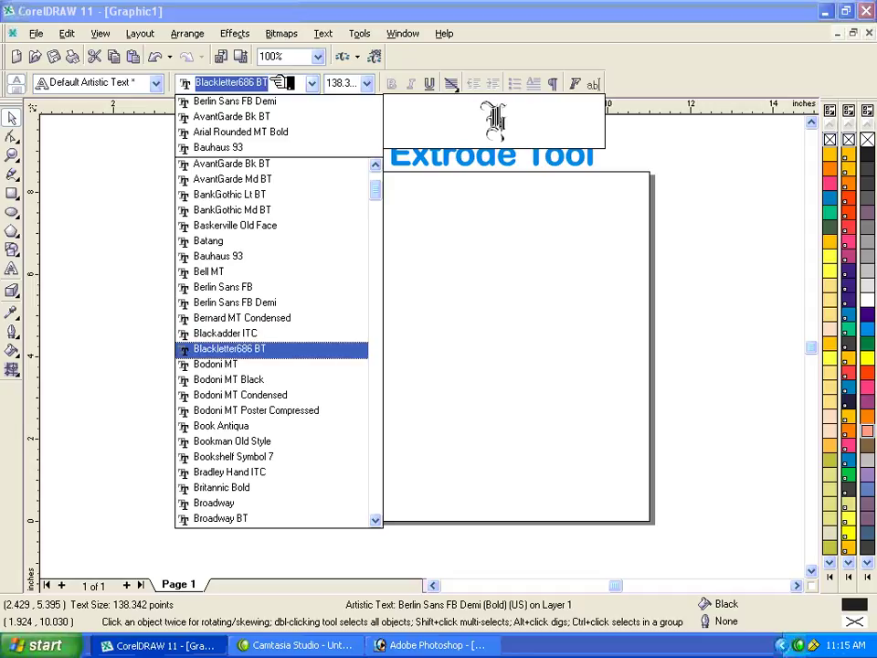
key(Up)
key(Return)
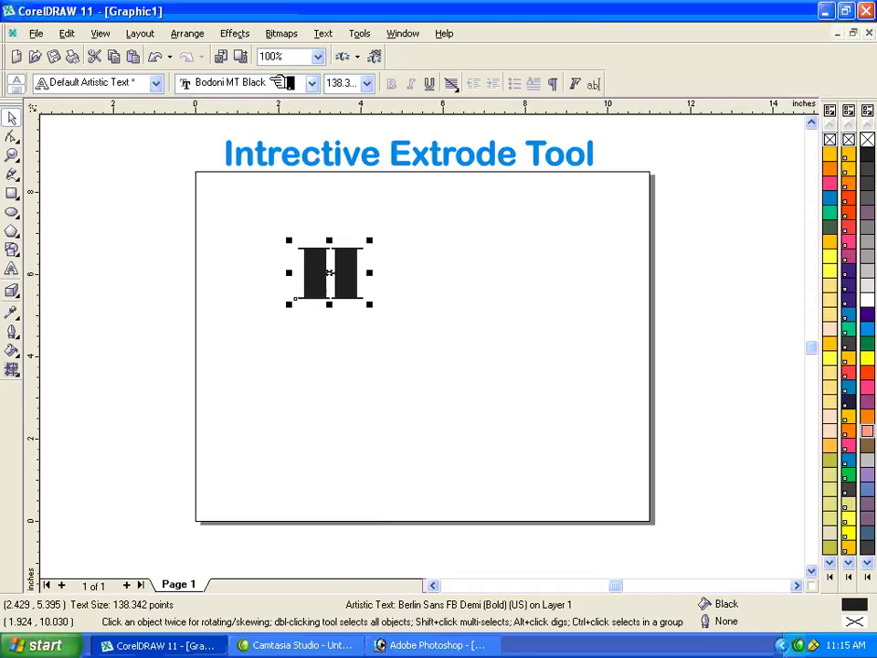
key(Up)
key(Up)
key(Up)
key(Up)
key(Up)
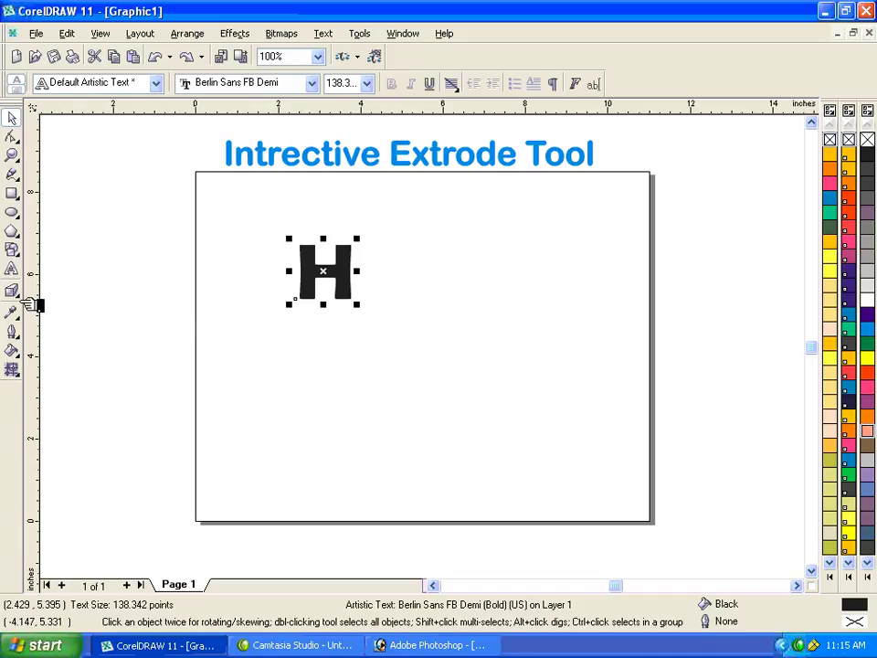
Resize the letter H to about 232 points in the page's upper-left area and extrude it toward the lower right with depth 26.
drag(364, 311, 341, 287)
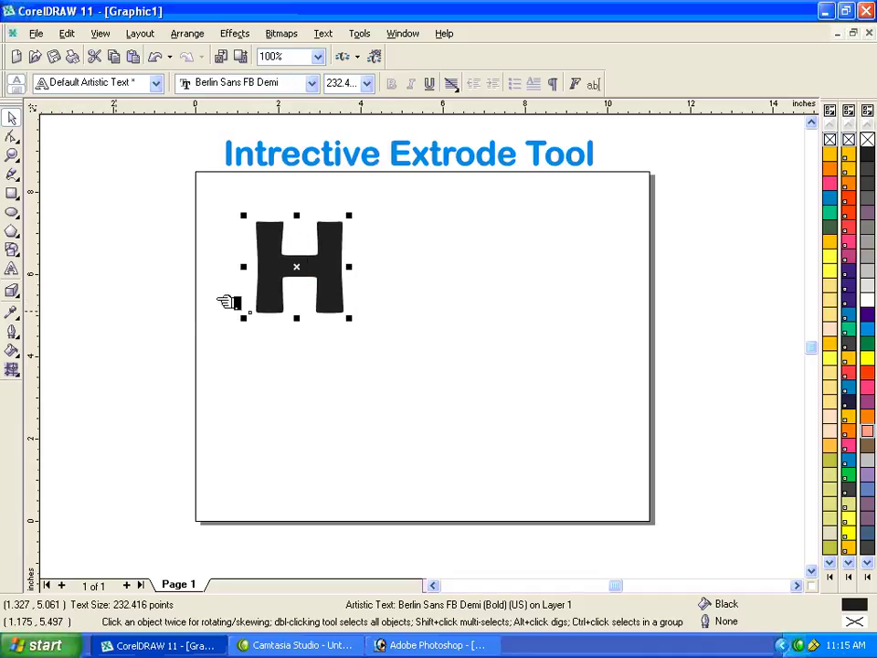
click(24, 299)
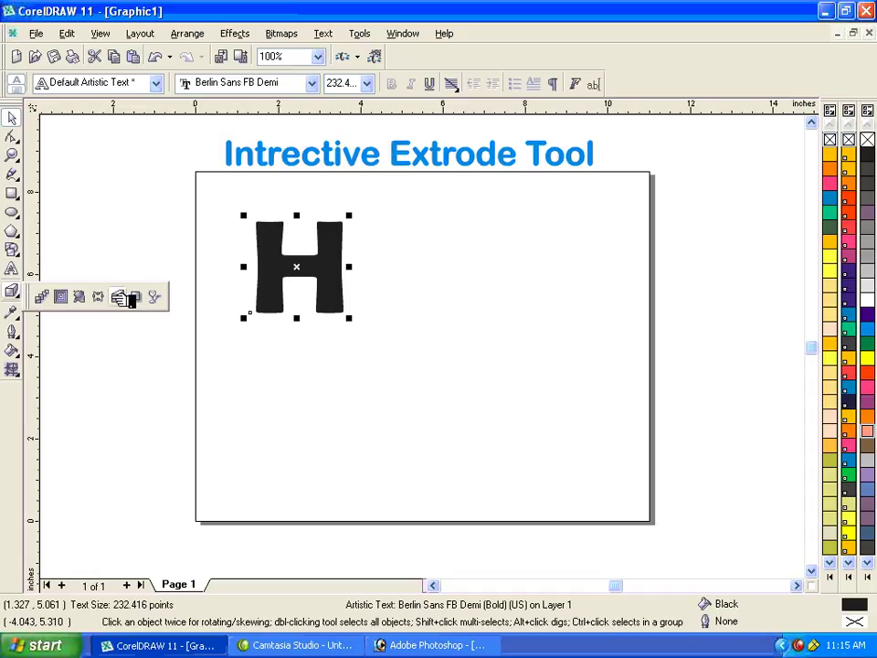
click(126, 299)
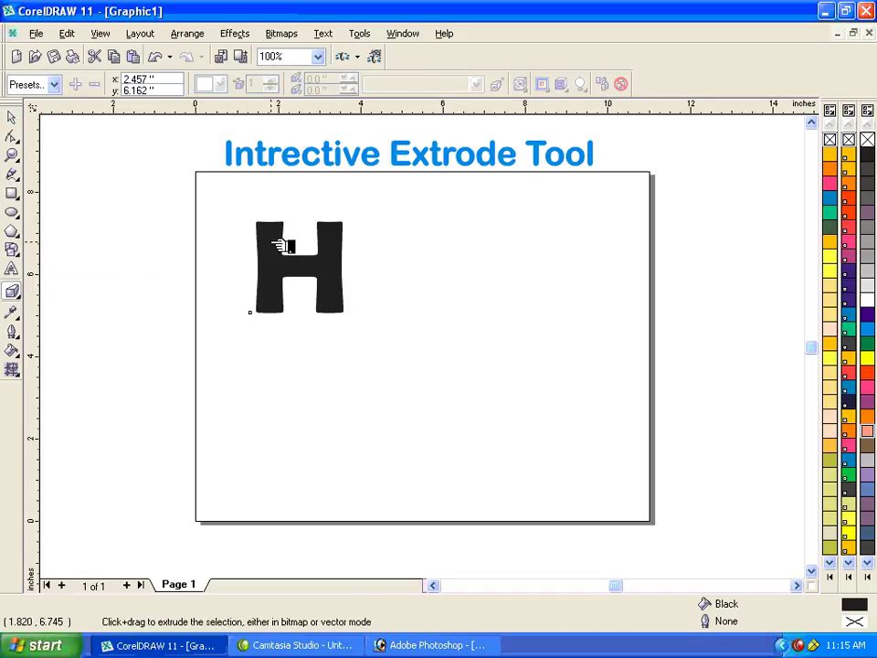
mouse_move(283, 245)
mouse_down()
mouse_move(354, 284)
mouse_move(521, 327)
mouse_move(492, 317)
mouse_up()
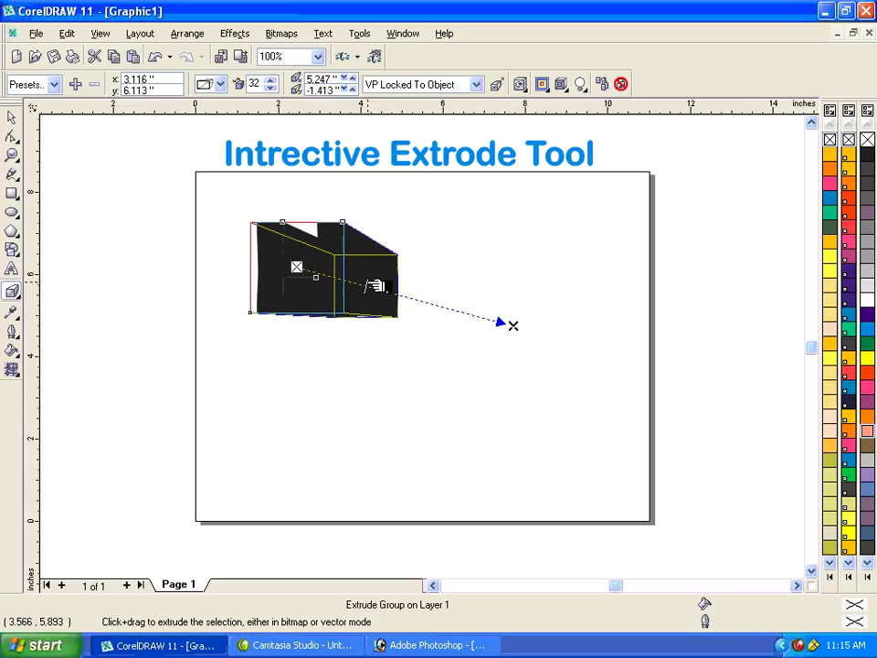
drag(375, 286, 354, 283)
Fill the extruded letter H with blue and give it a black outline, after trying yellow and red outlines.
click(869, 329)
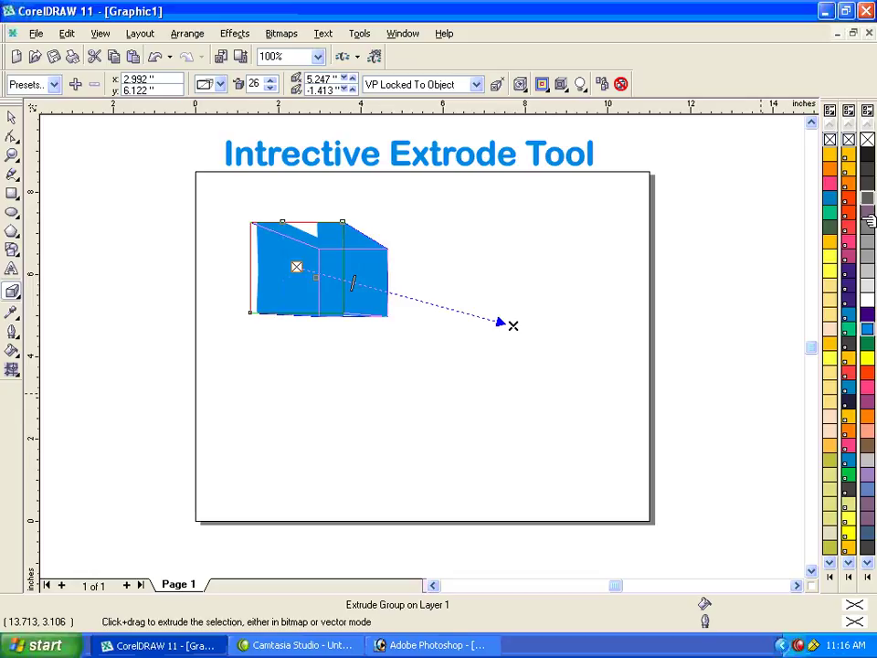
right_click(868, 153)
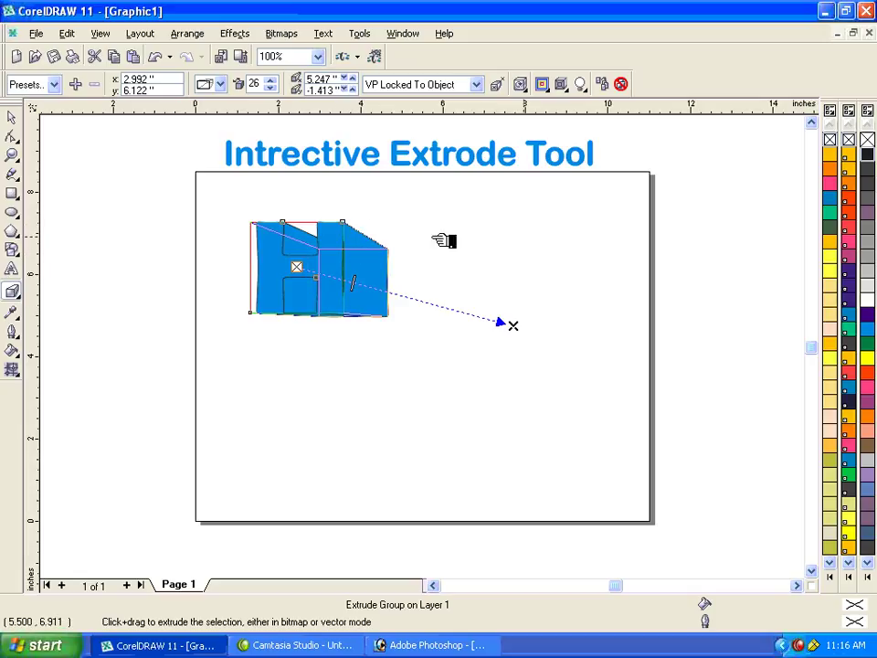
right_click(868, 356)
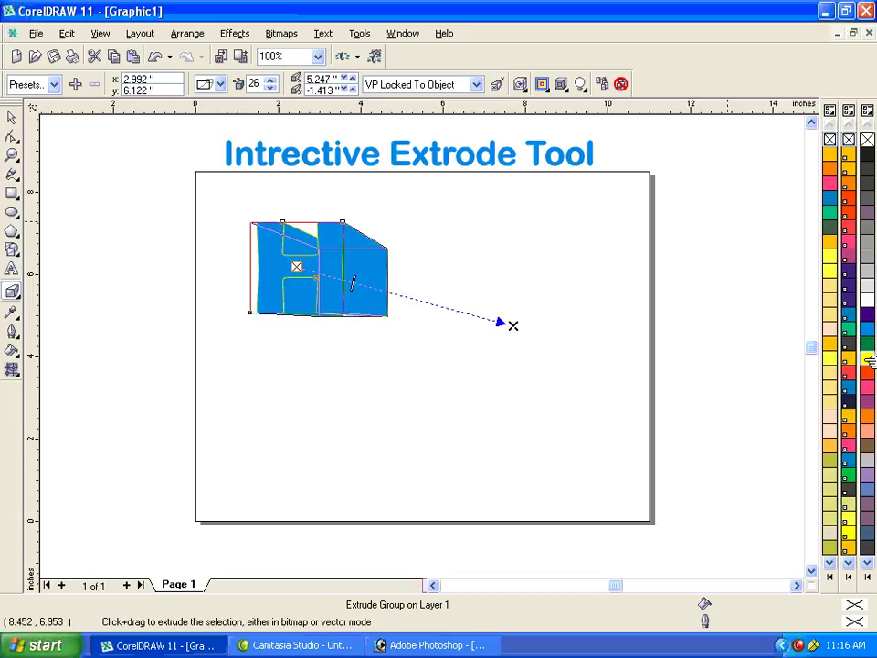
right_click(870, 376)
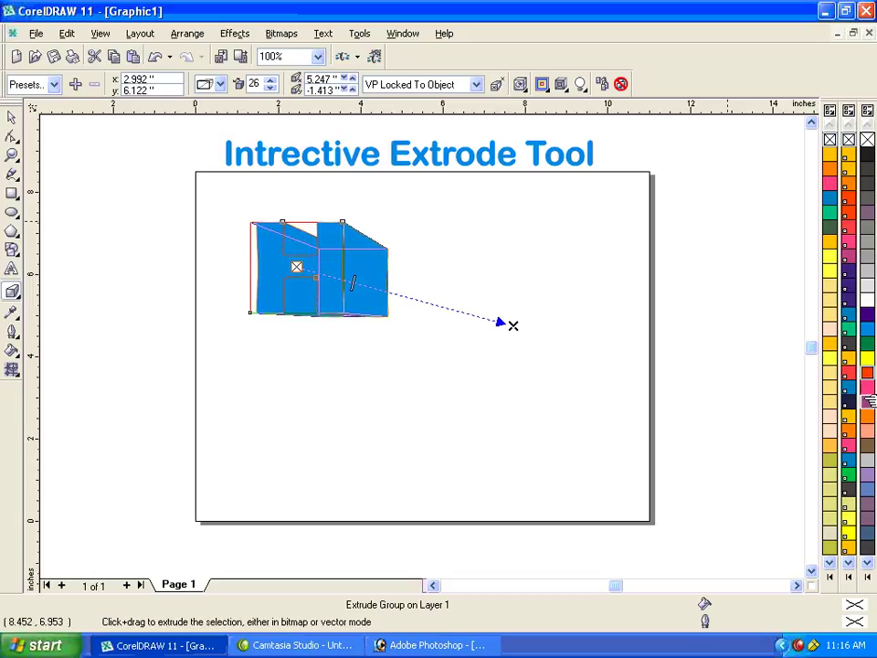
right_click(869, 153)
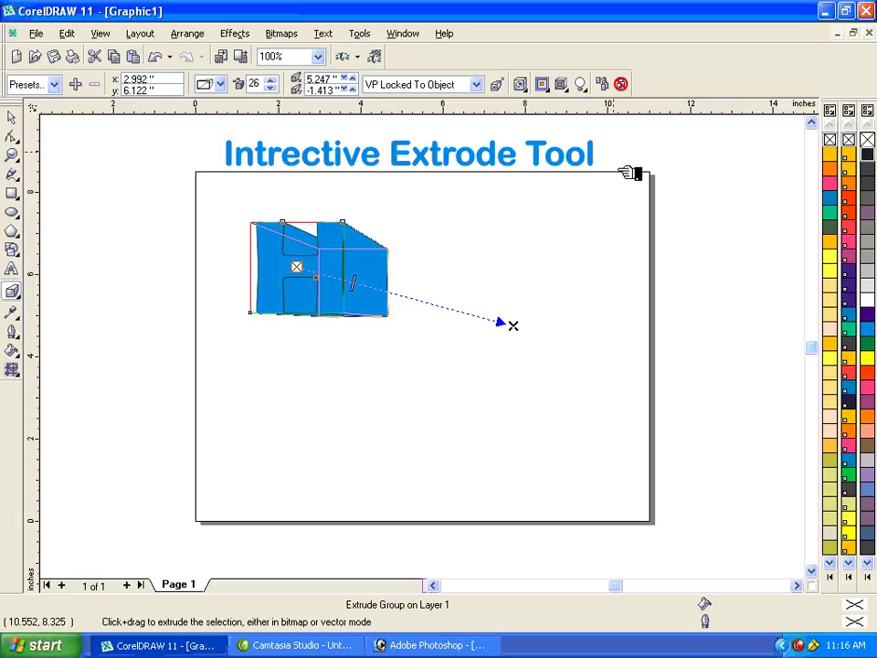
Try rotating the extruded letter H in 3D.
click(520, 84)
drag(554, 126, 582, 172)
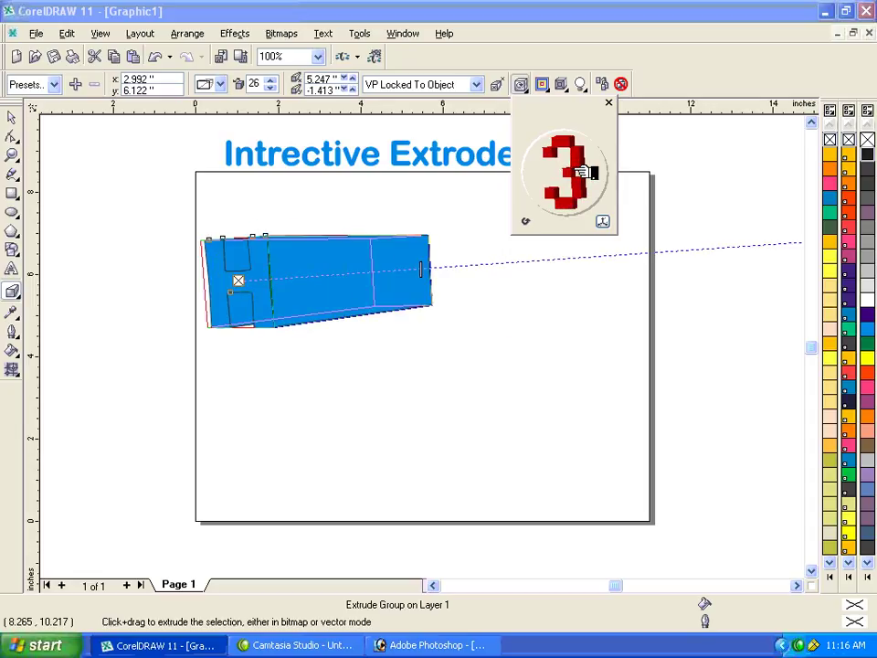
click(610, 104)
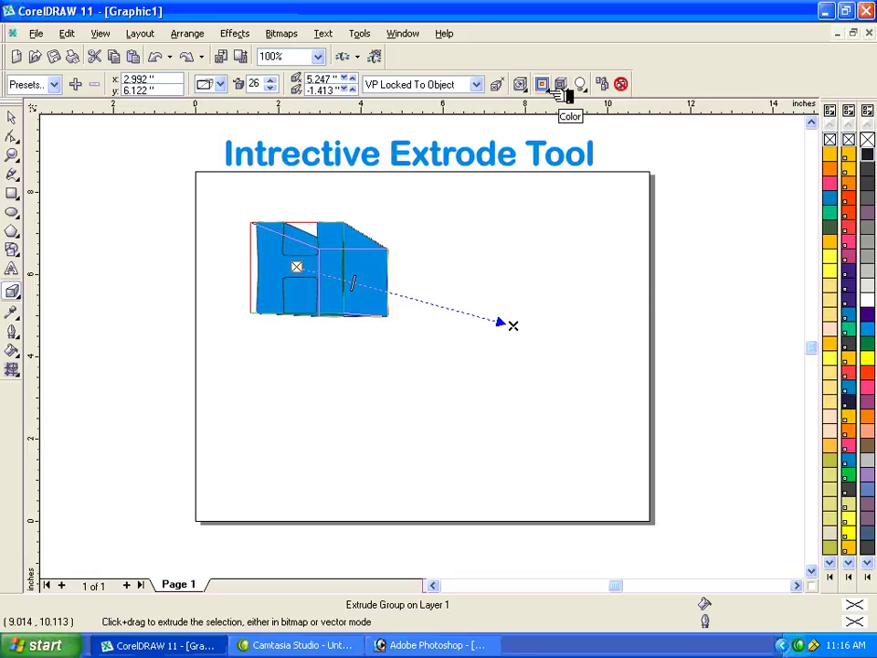
Shade the H's extrusion from blue to a pale pink of C 5, M 16, Y 20, K 0.
click(563, 85)
click(582, 138)
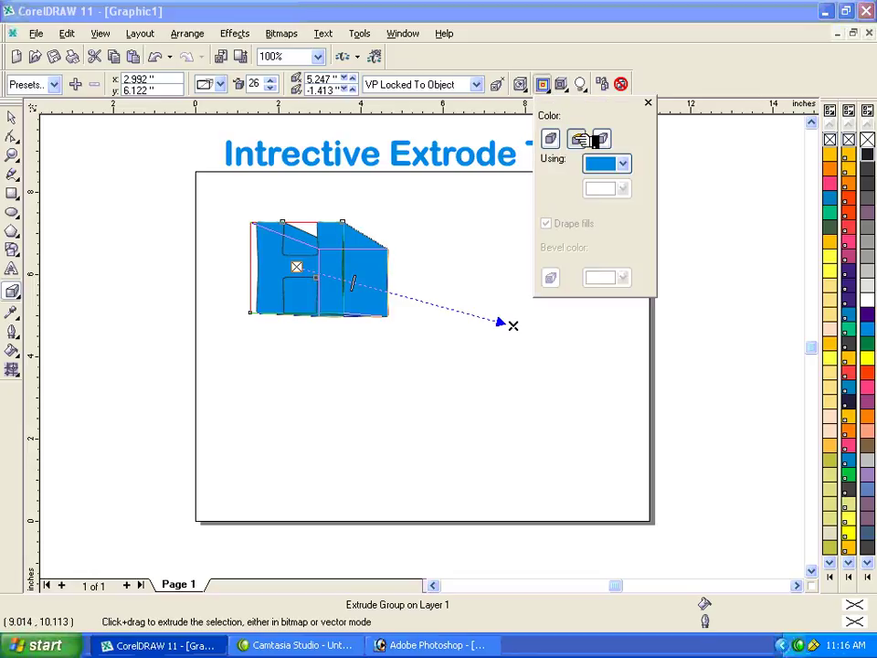
click(607, 140)
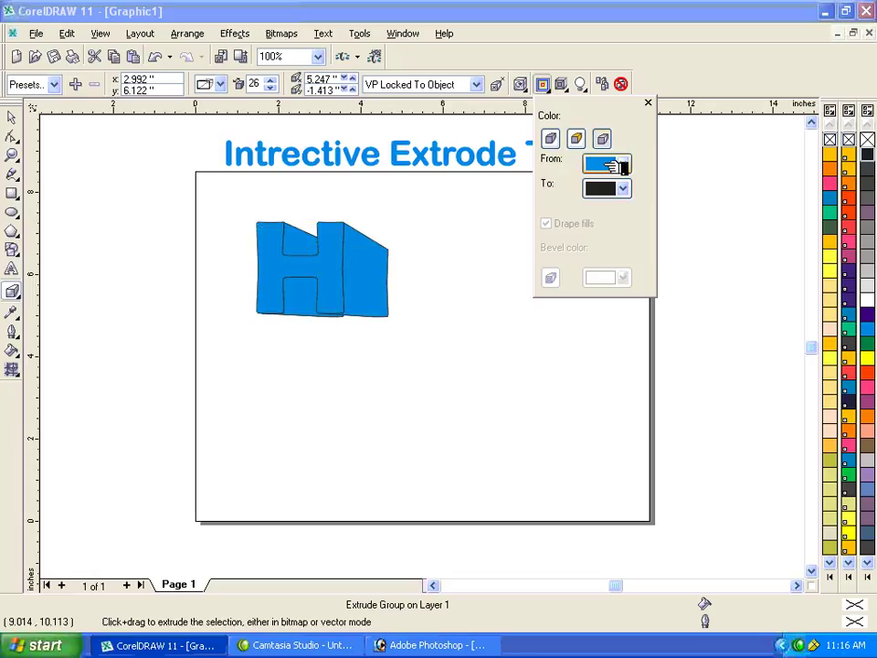
click(622, 189)
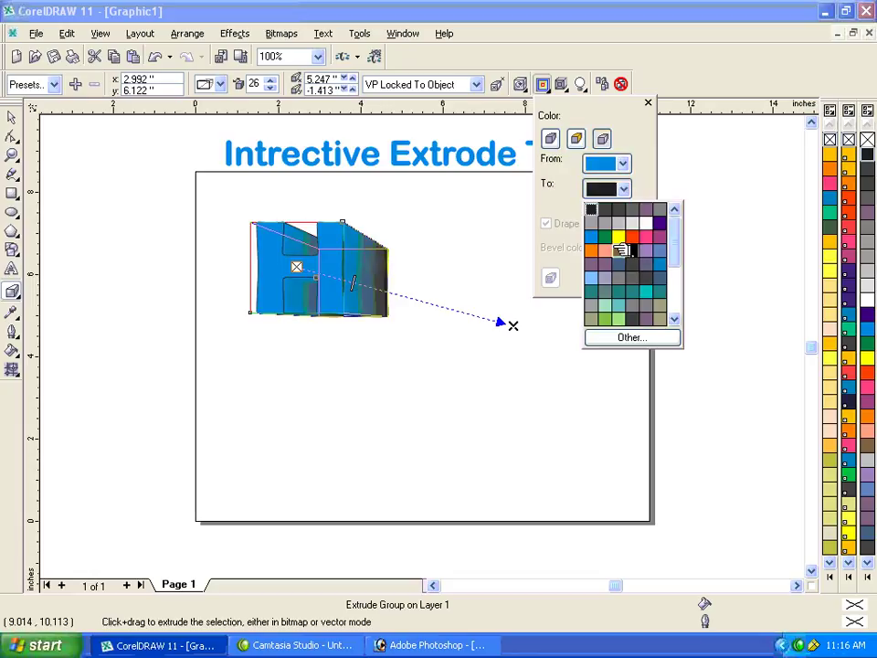
drag(680, 242, 681, 297)
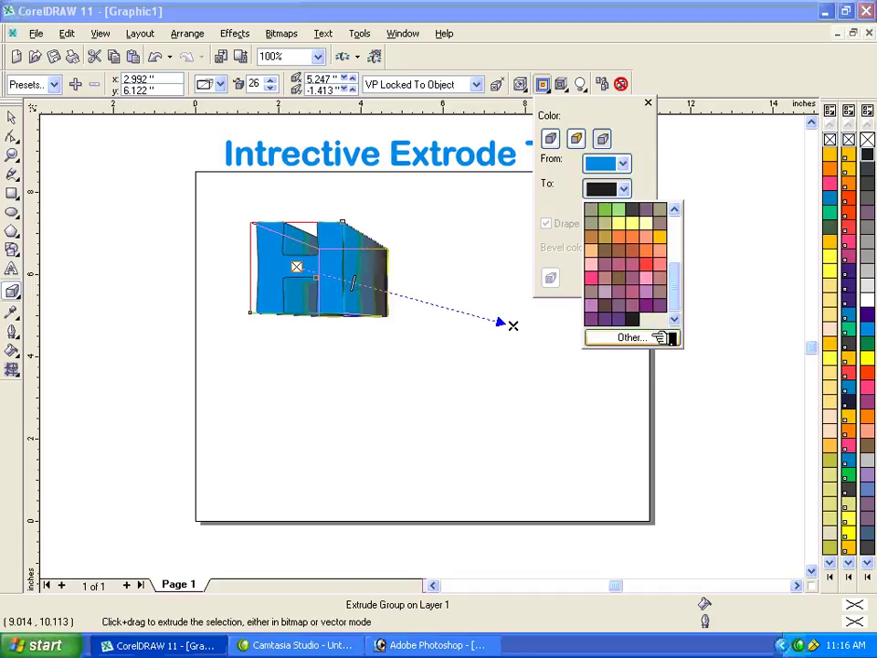
click(655, 337)
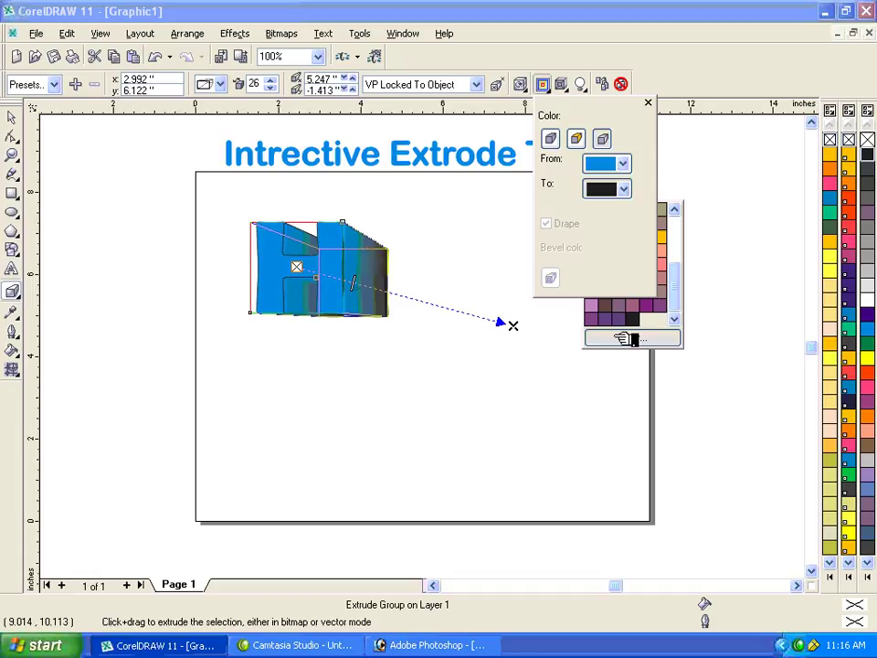
click(618, 338)
click(351, 262)
click(299, 259)
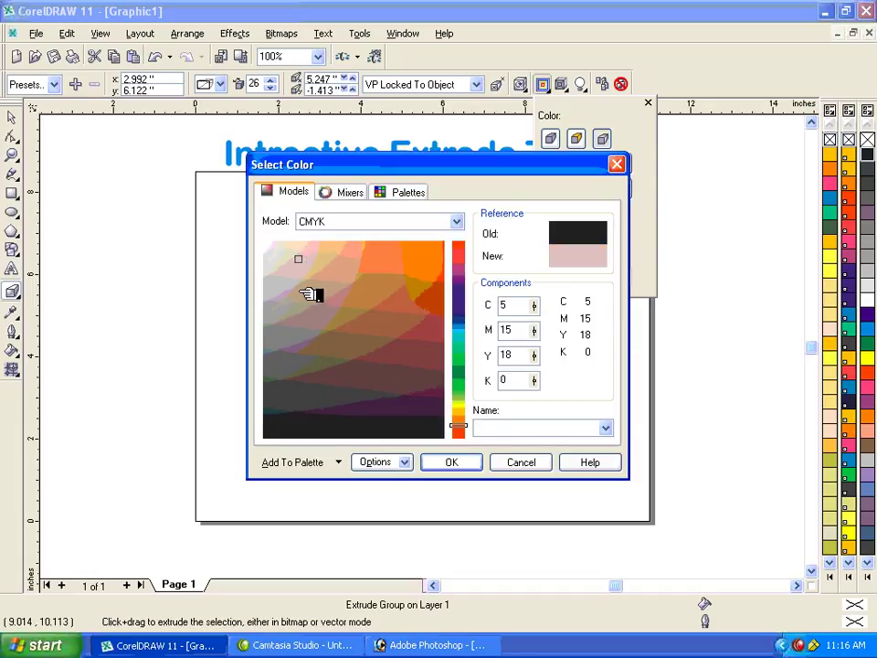
click(298, 292)
click(301, 258)
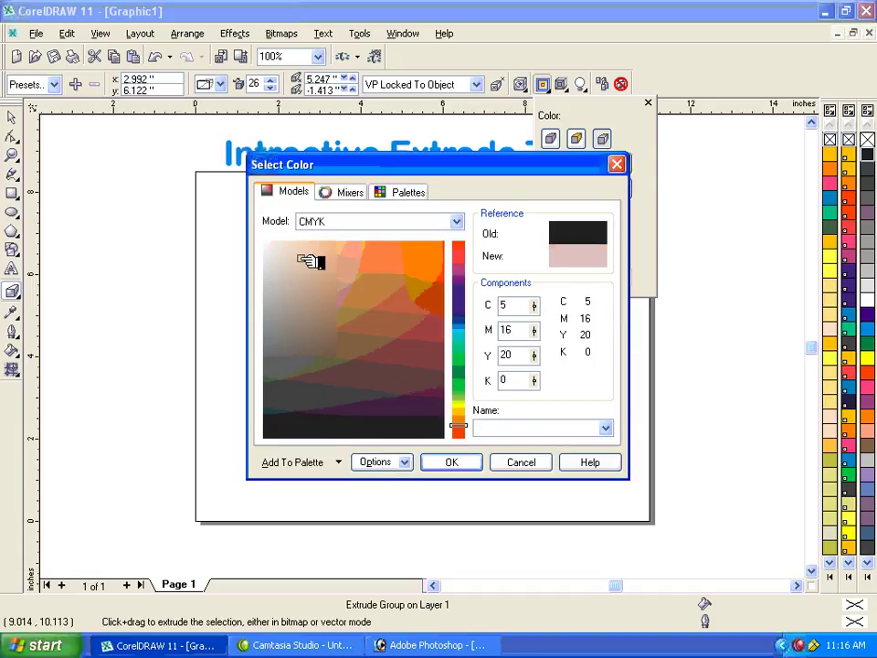
click(452, 463)
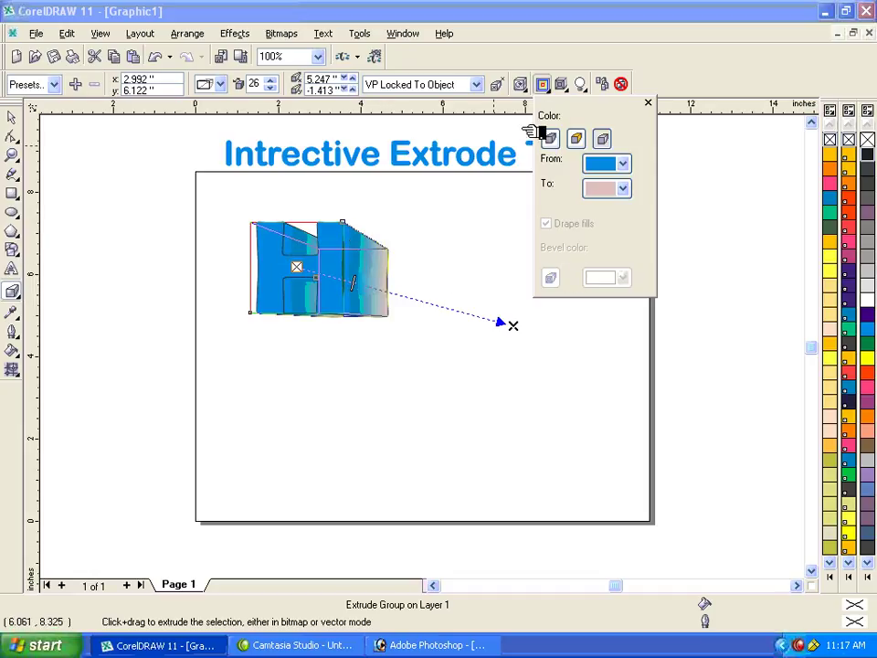
Bevel the extruded letter H with a depth of 0.923" and an angle of 3.2°.
click(563, 85)
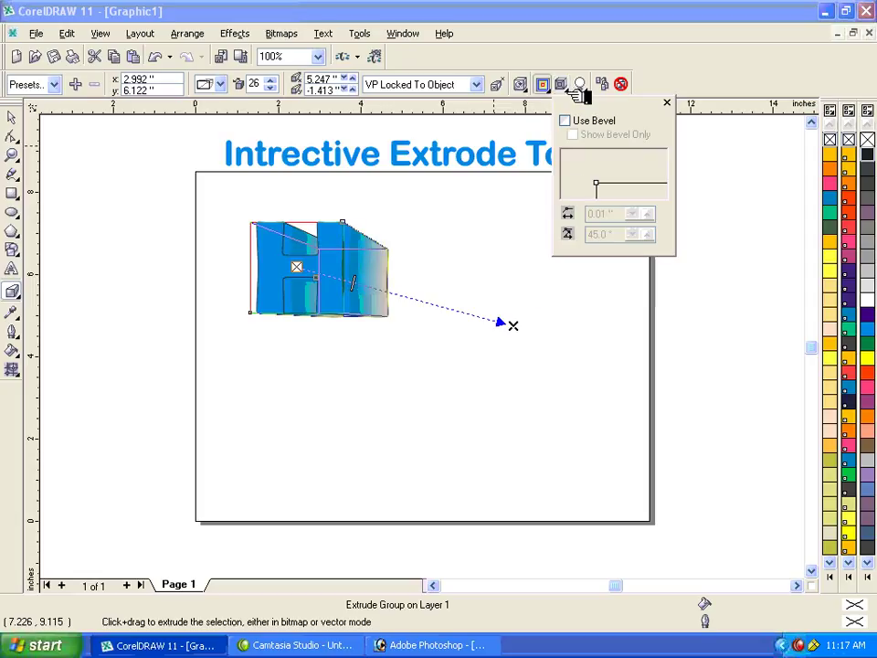
click(583, 125)
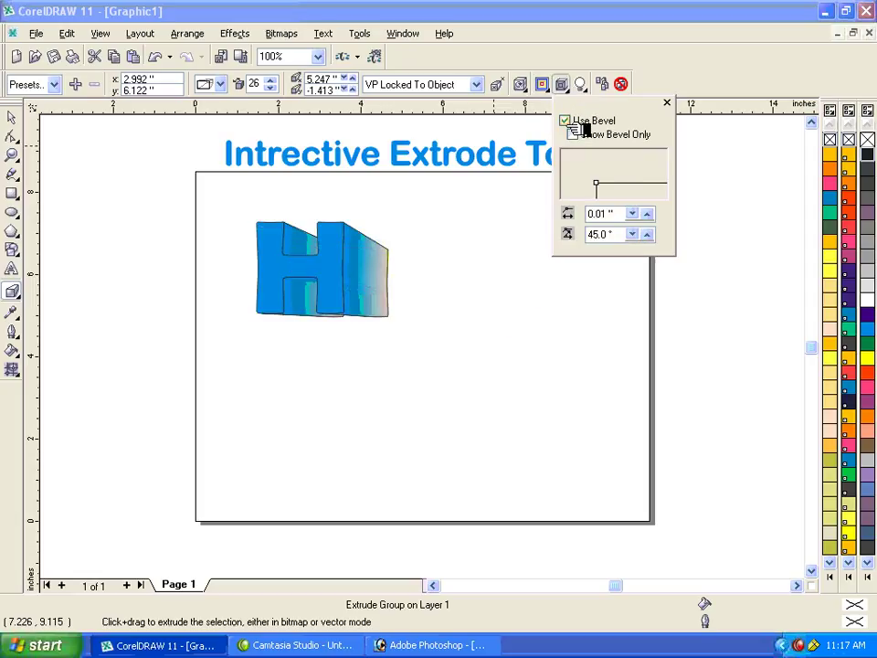
drag(604, 186, 596, 160)
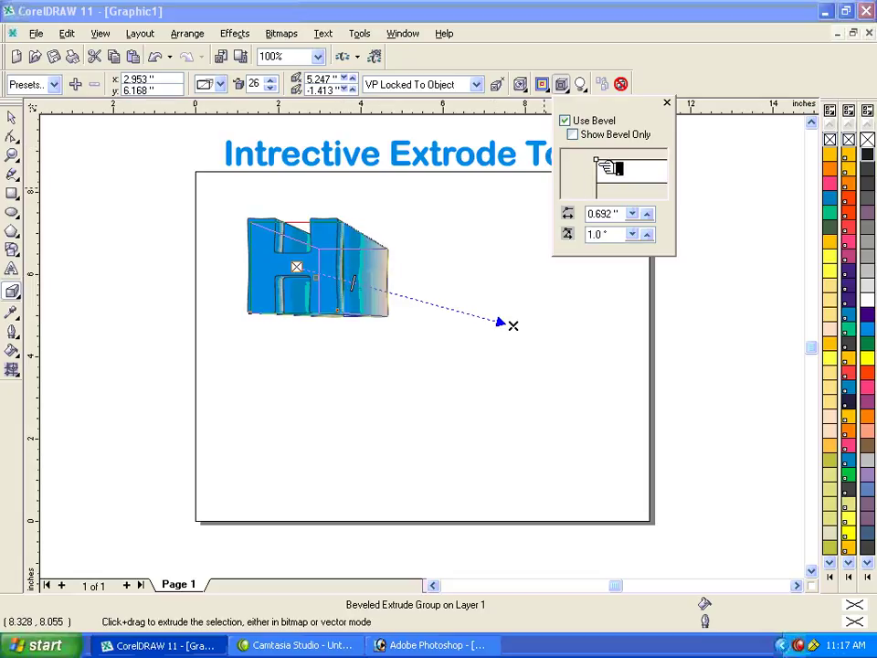
drag(605, 162, 604, 157)
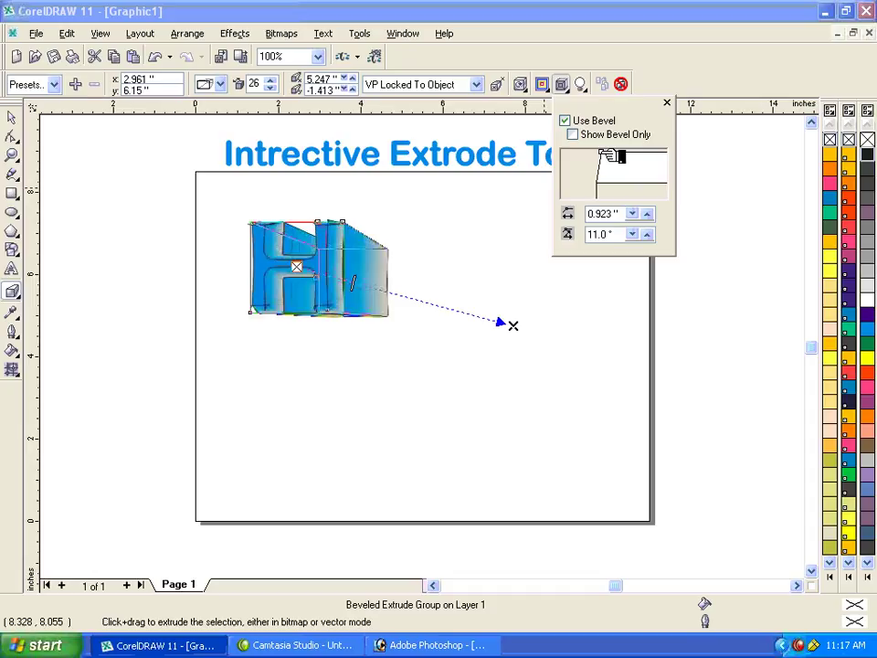
drag(609, 157, 597, 153)
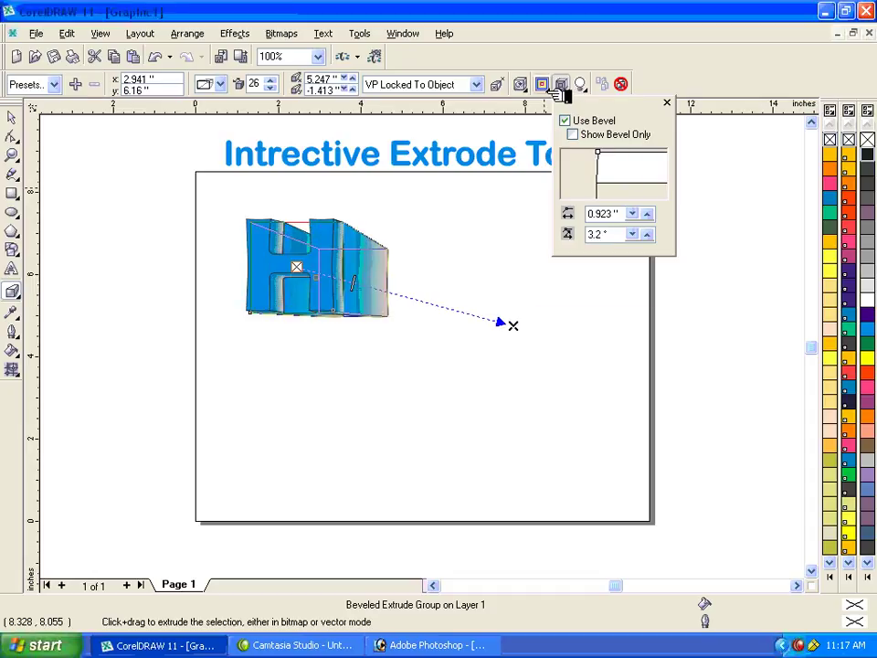
Give the H's bevel its own golden-orange color instead of the extrude fill, after trying yellow.
click(551, 86)
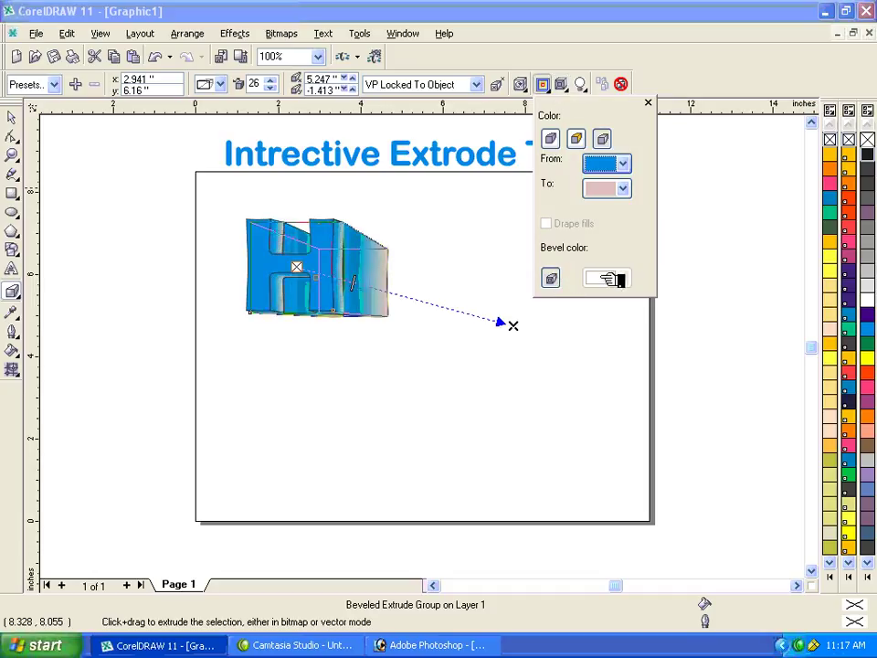
click(552, 278)
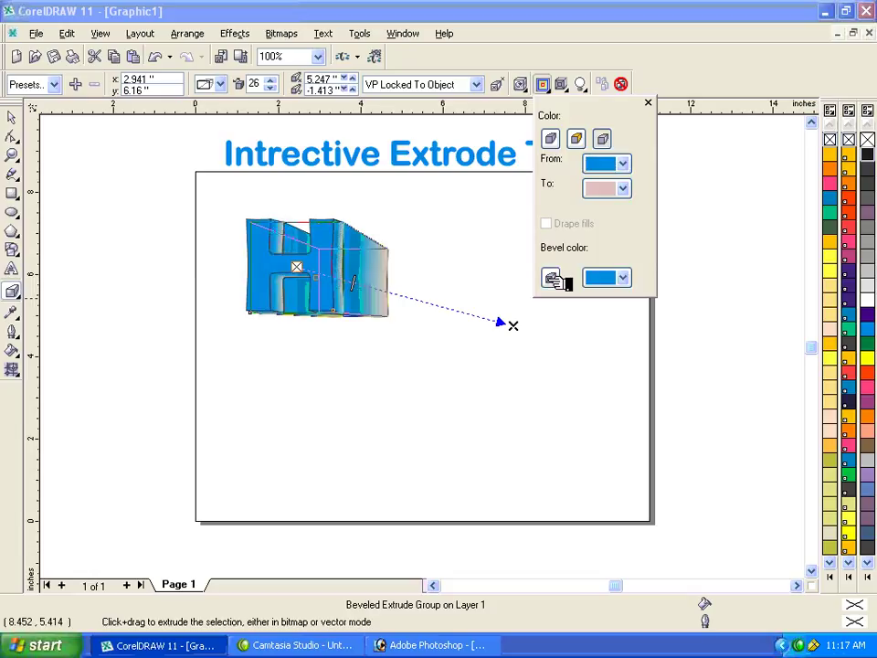
click(623, 278)
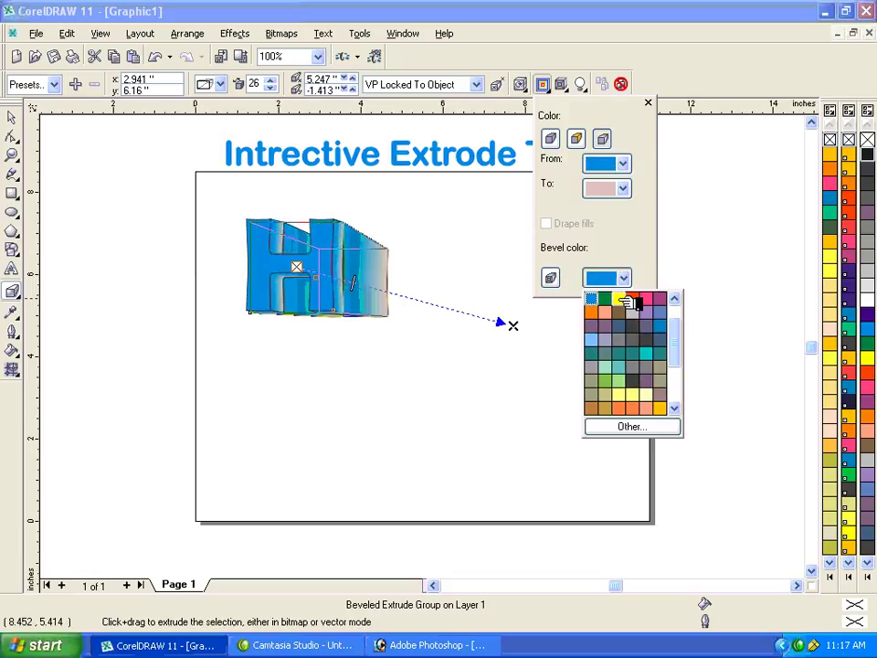
click(621, 300)
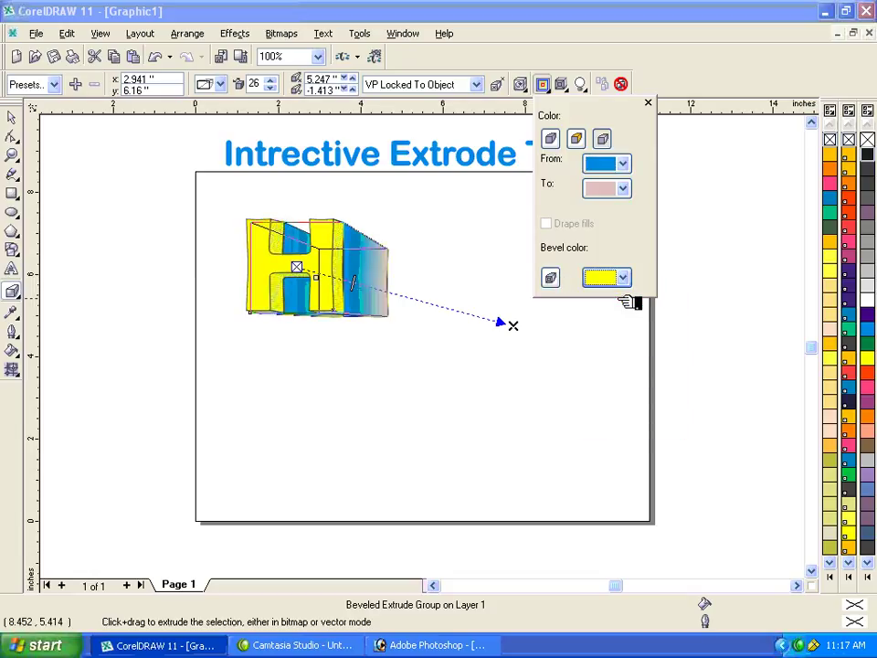
click(623, 278)
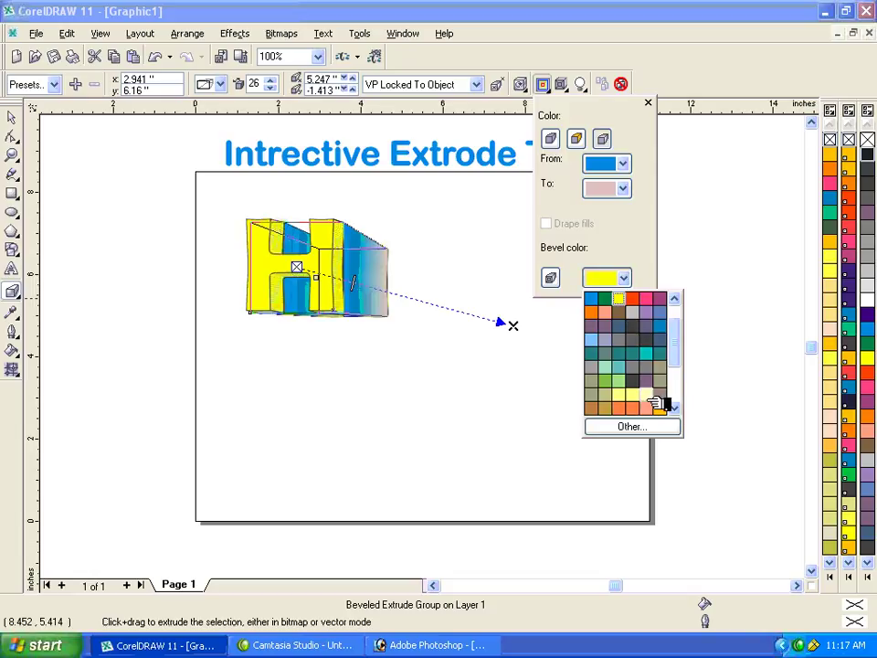
click(596, 307)
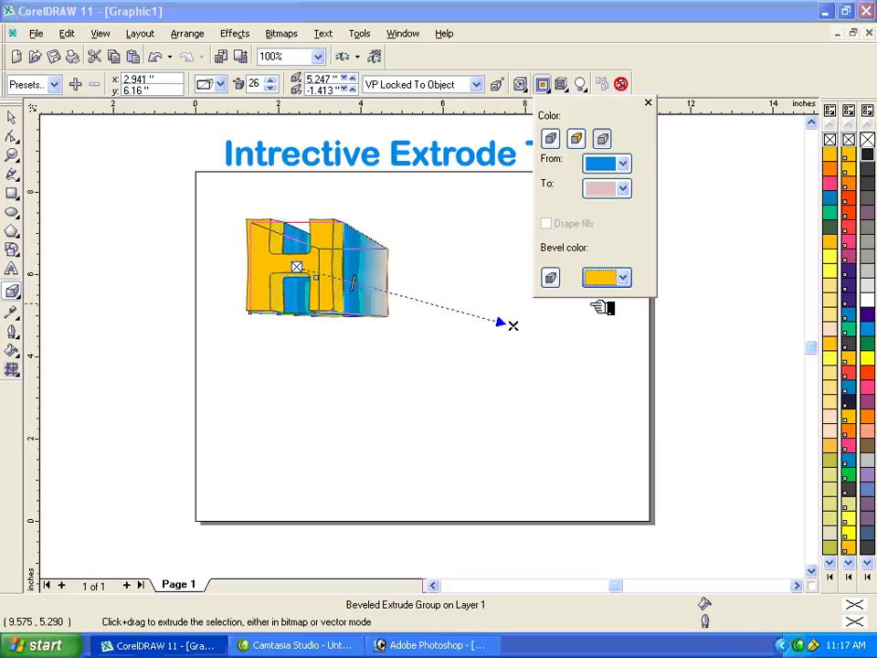
Try lighting the extruded letter H with light source 1, then light source 2.
click(580, 85)
click(589, 124)
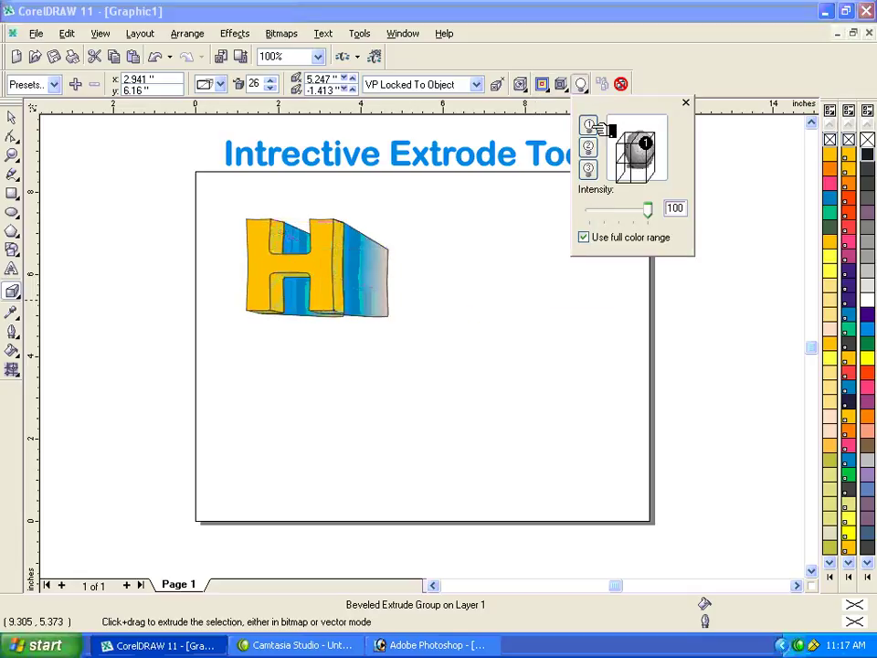
click(588, 125)
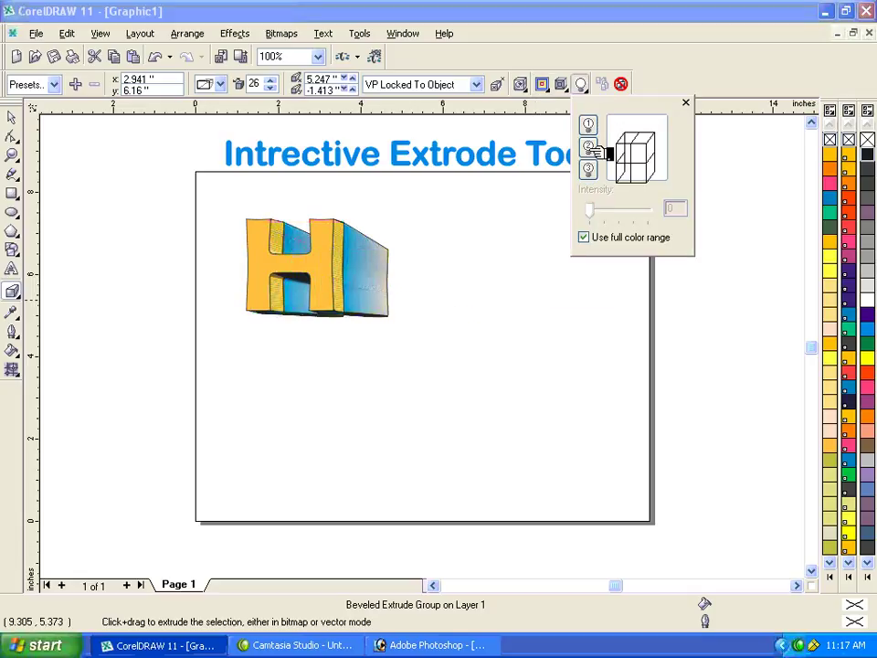
click(589, 147)
click(589, 147)
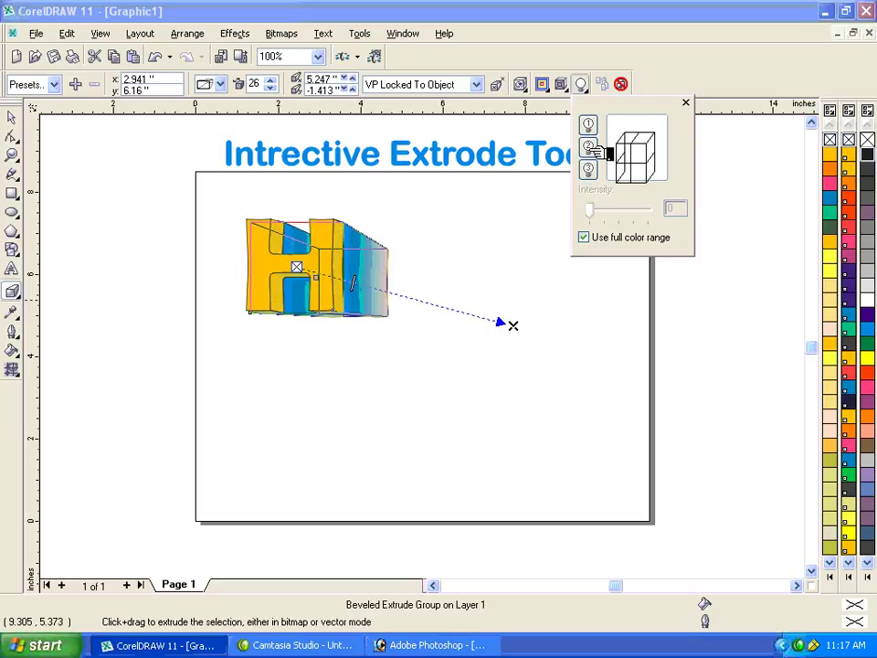
Break the letter H's beveled extrude group apart.
click(13, 119)
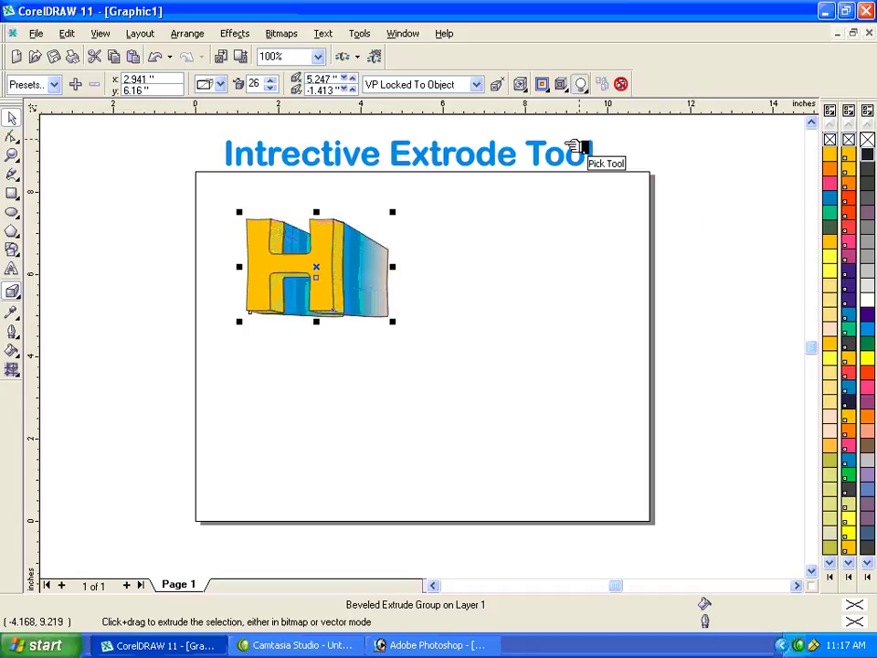
click(208, 37)
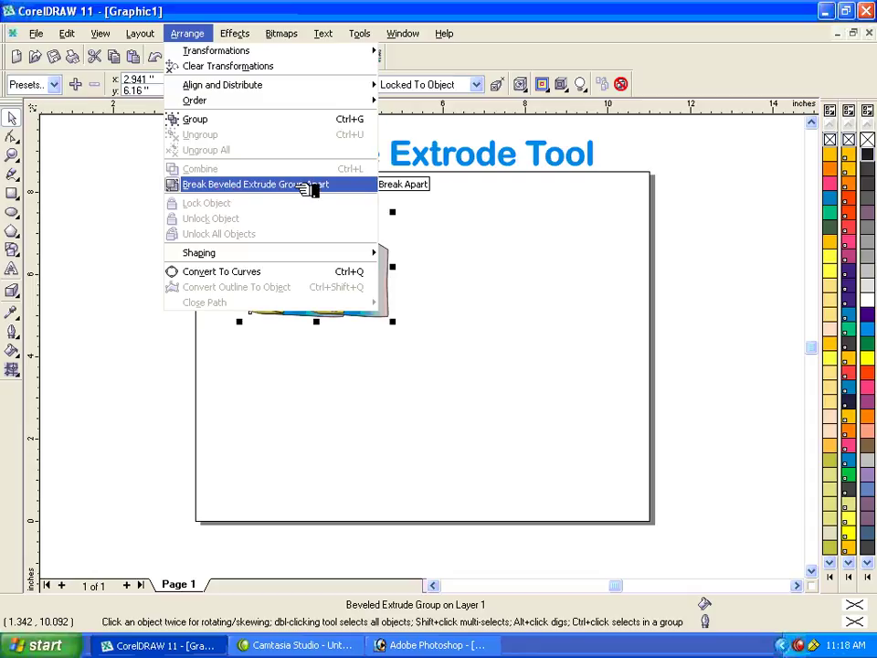
click(311, 187)
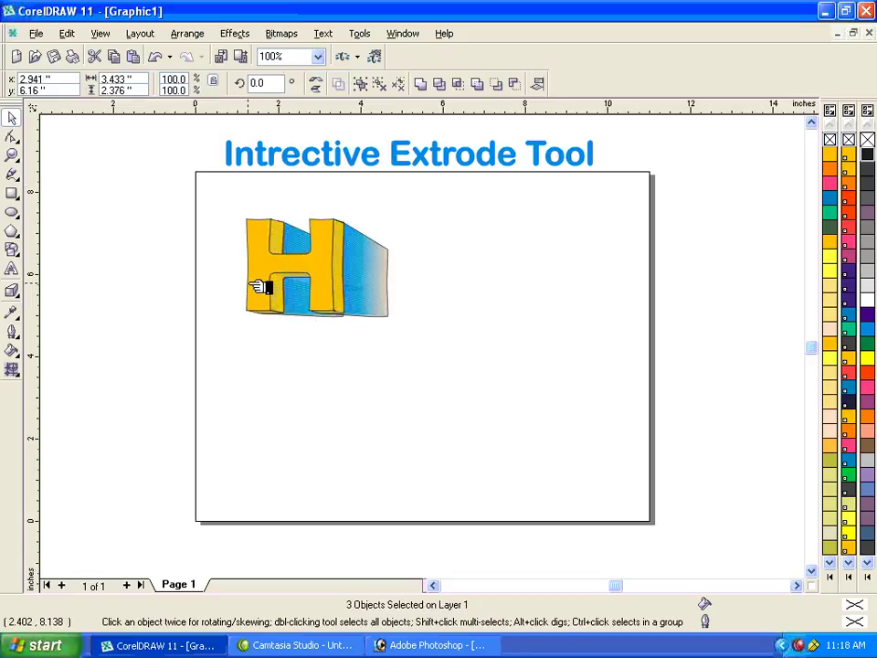
Pull the golden-orange bevel group clear of the blue H and enlarge it to about 213%, centered near X 8.1", Y 4.9".
drag(276, 270, 502, 289)
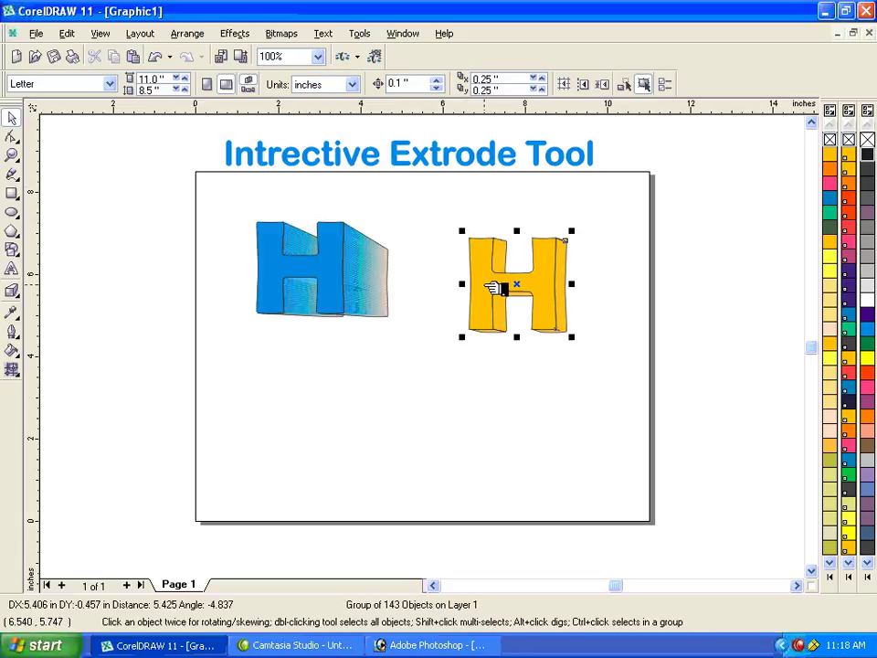
drag(488, 332, 364, 462)
drag(490, 341, 539, 326)
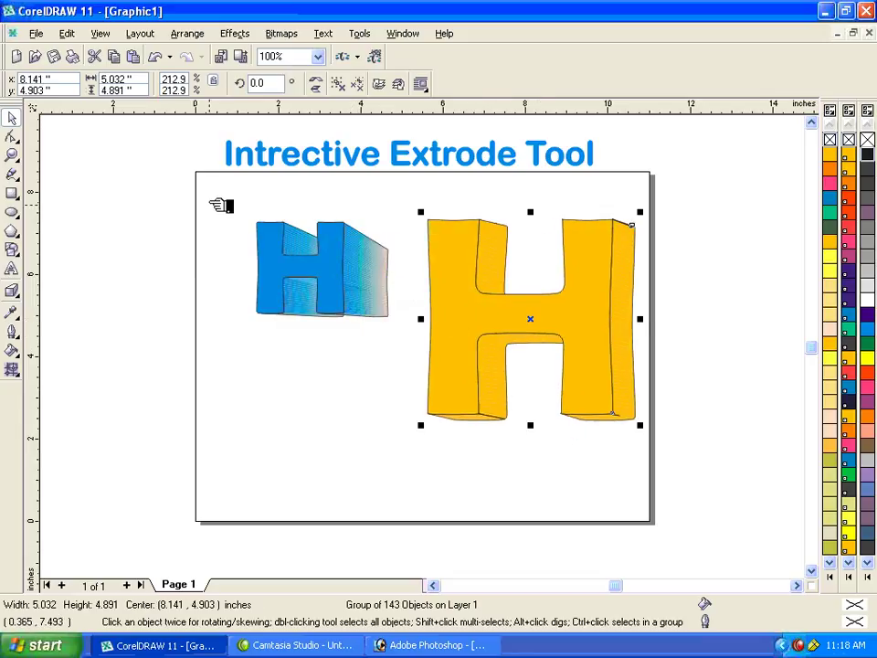
Group the blue H with its extrusion and move the group slightly down and left, centered near X 2.8", Y 5.6".
drag(212, 194, 416, 348)
click(189, 34)
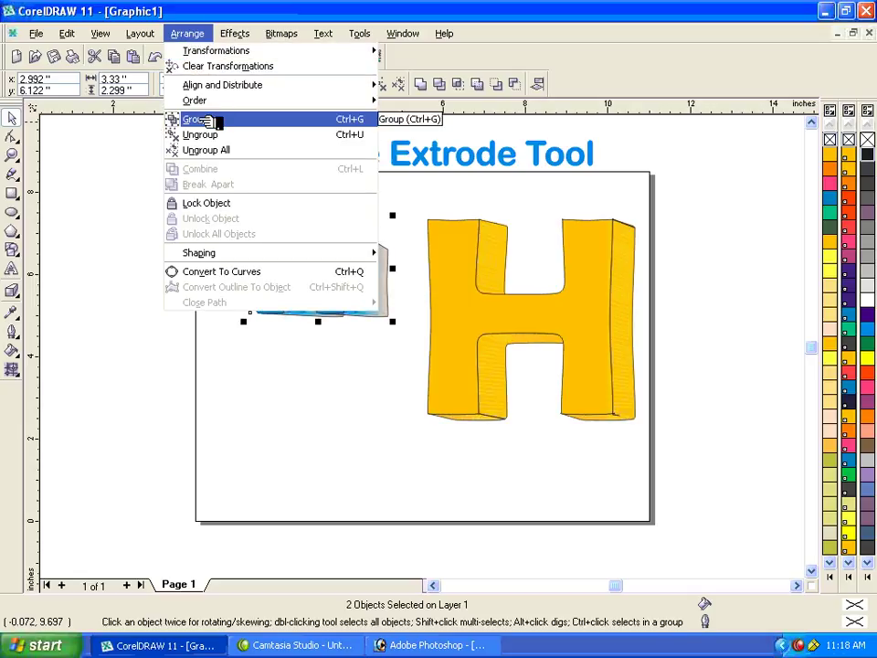
click(203, 121)
drag(301, 291, 340, 310)
Delete the blue H group and move the golden-orange H toward the page center, to about X 6.5", Y 4.6".
click(495, 319)
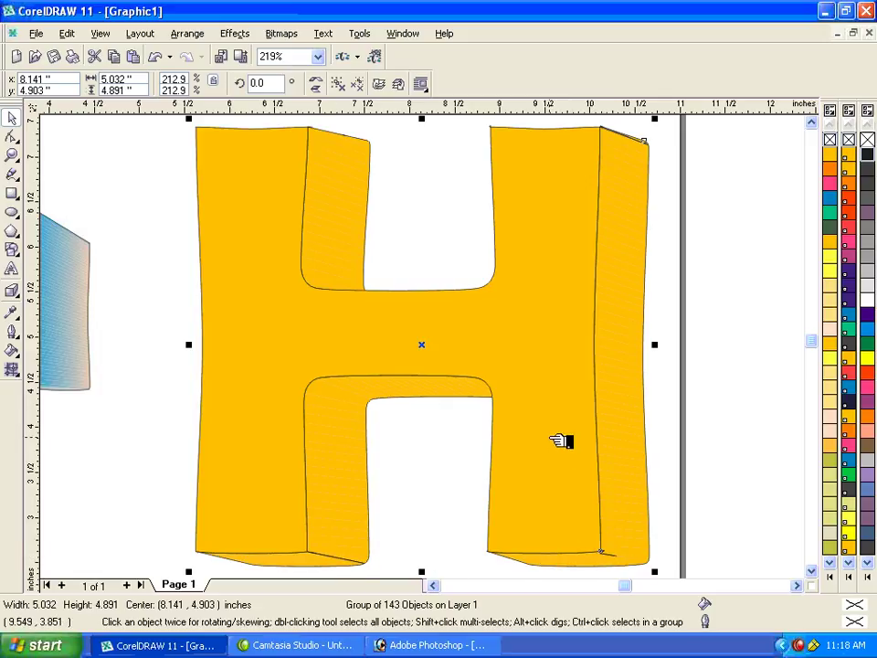
key(F3)
click(299, 276)
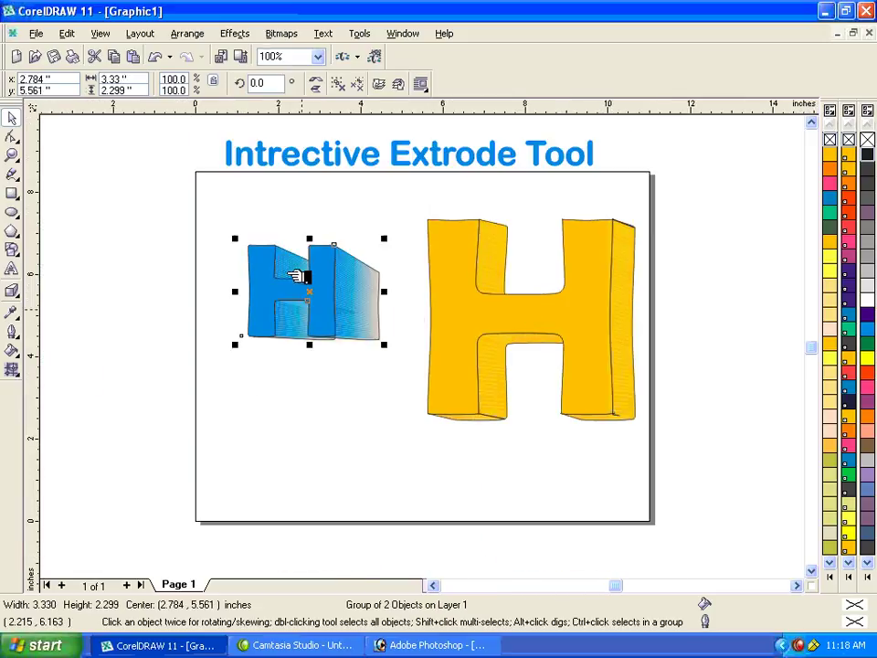
key(Delete)
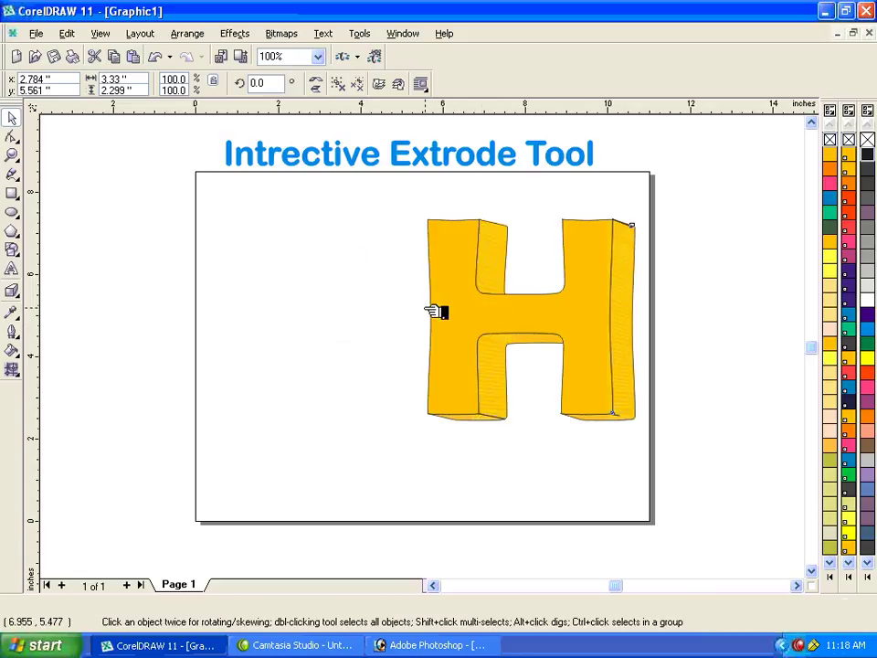
drag(487, 299, 420, 310)
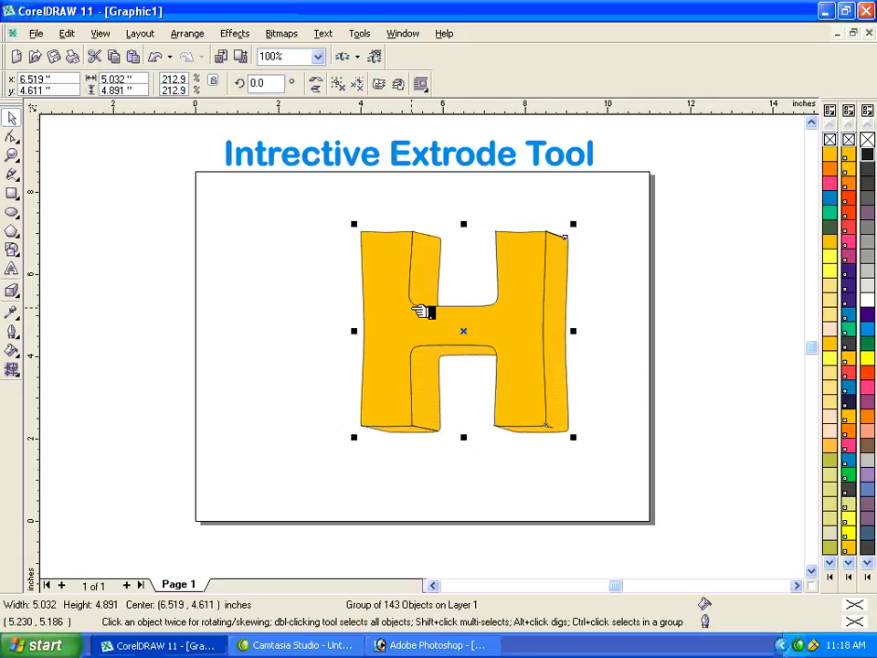
Examine the golden-orange H in a full-screen preview, then return to the whole-page view.
key(shift+F2)
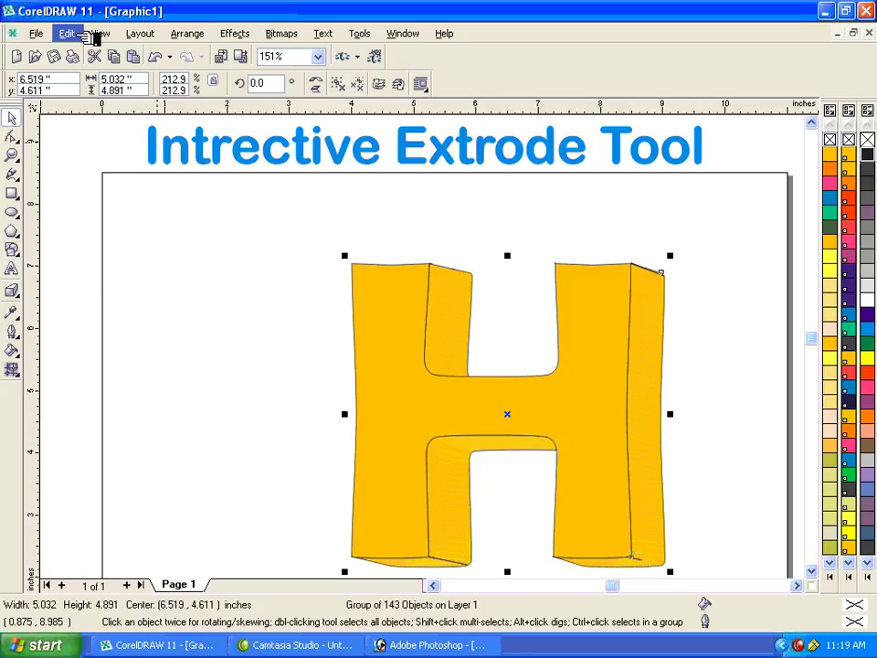
click(100, 34)
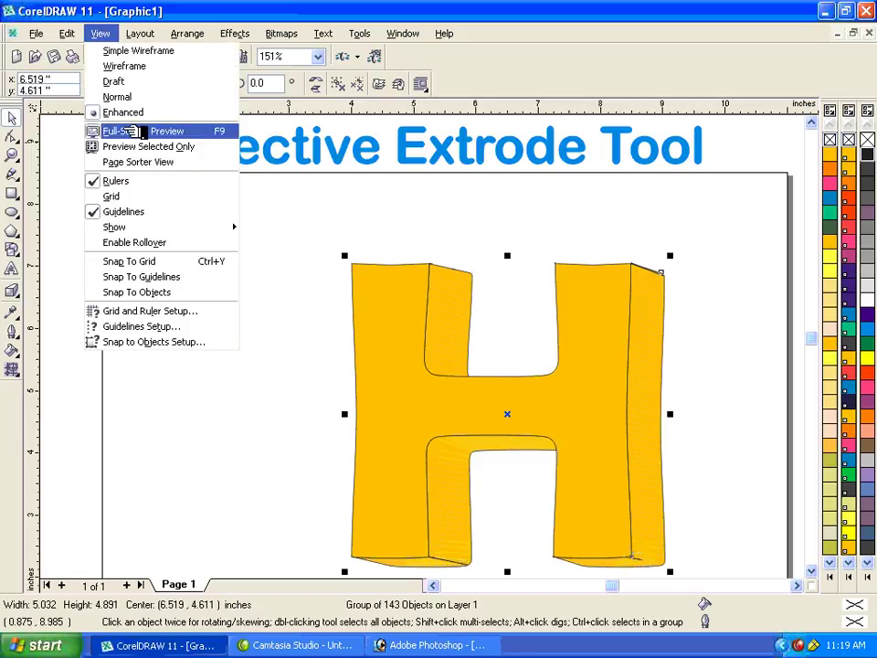
click(138, 131)
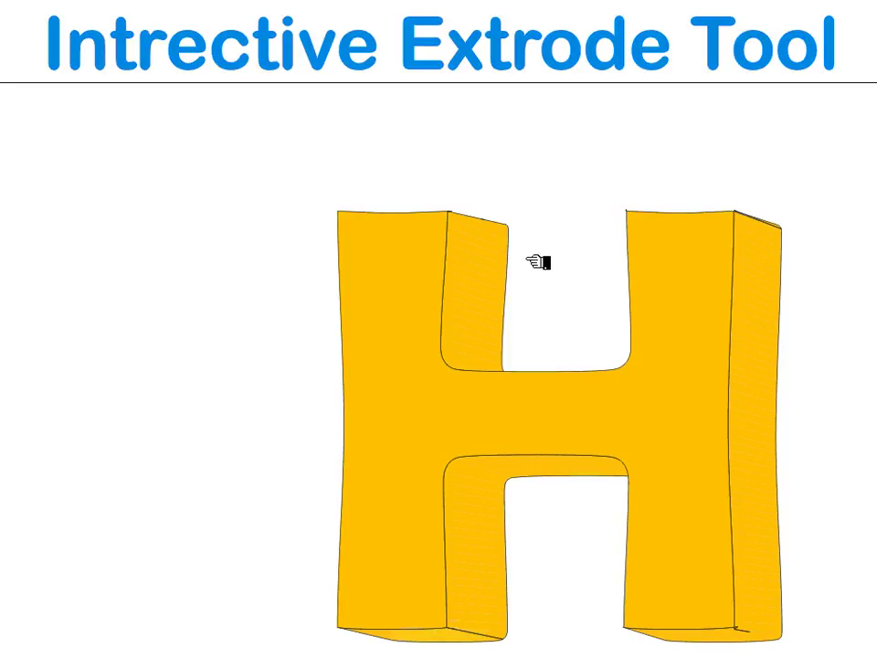
click(539, 262)
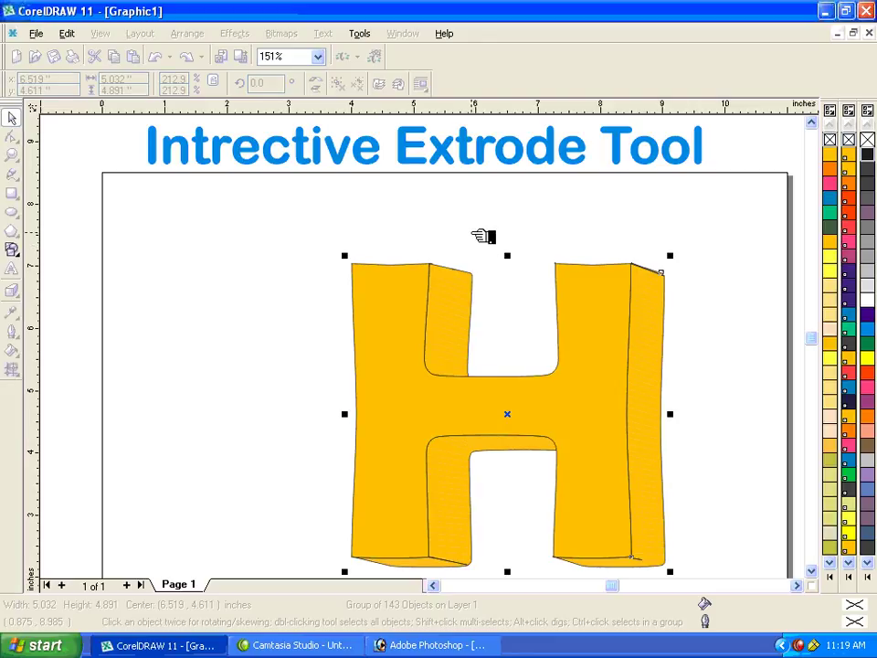
key(F3)
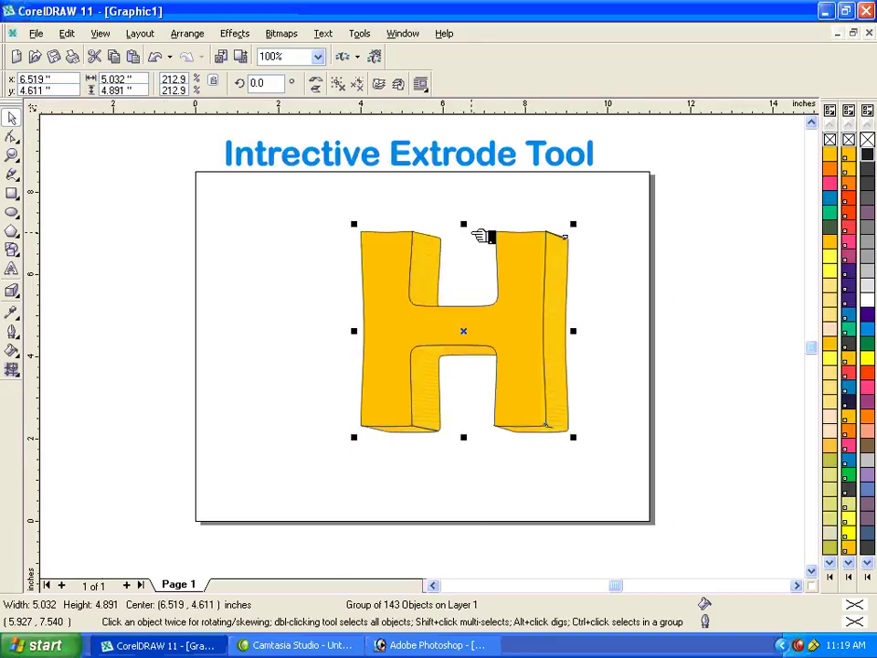